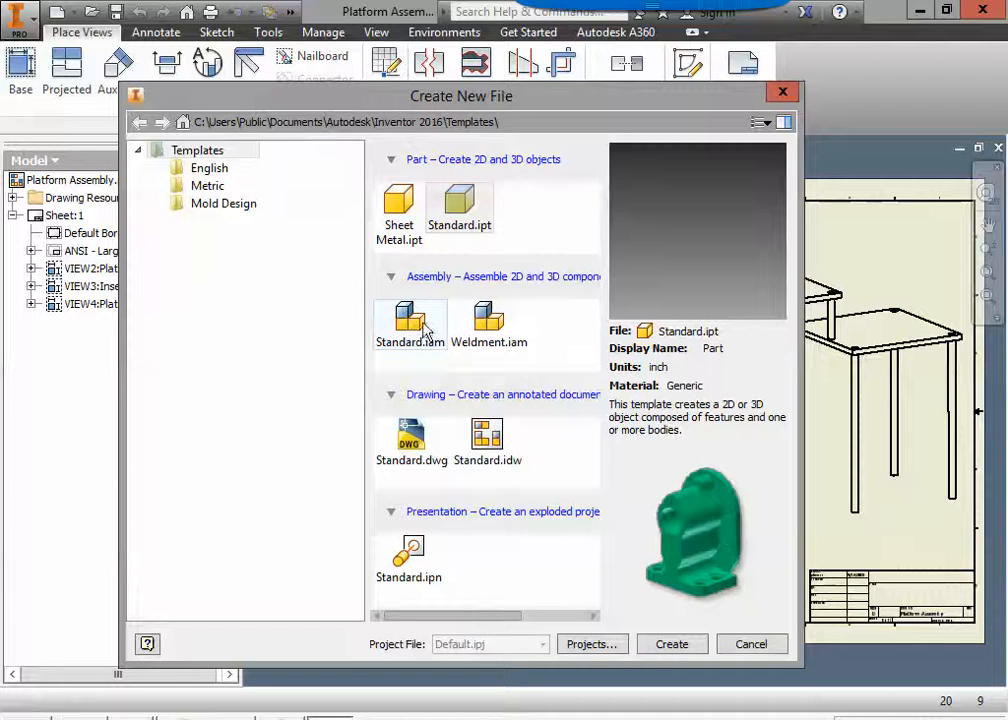
# Create a new assembly from the Standard.iam template and place one Main Platform component in it.
pyautogui.click(424, 333)
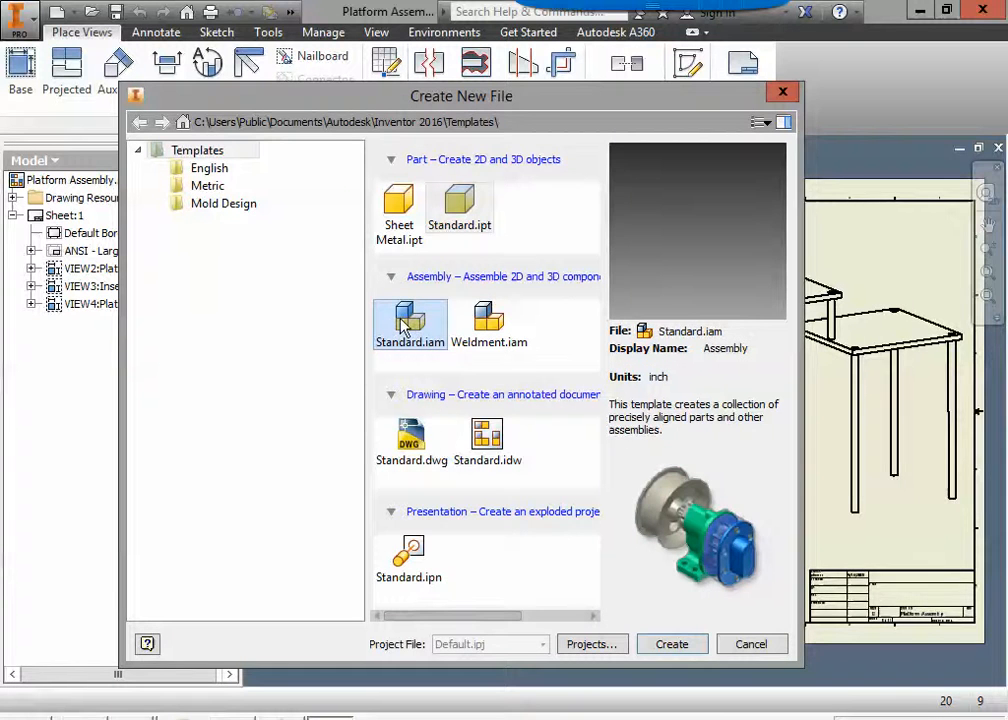
pyautogui.doubleClick(405, 330)
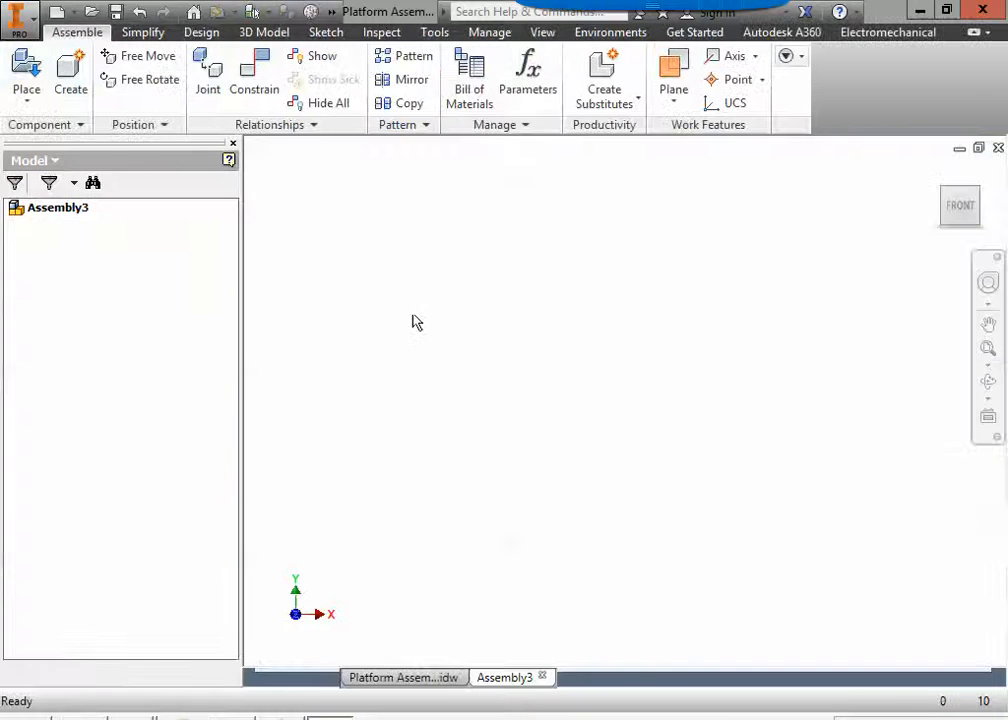
pyautogui.click(25, 72)
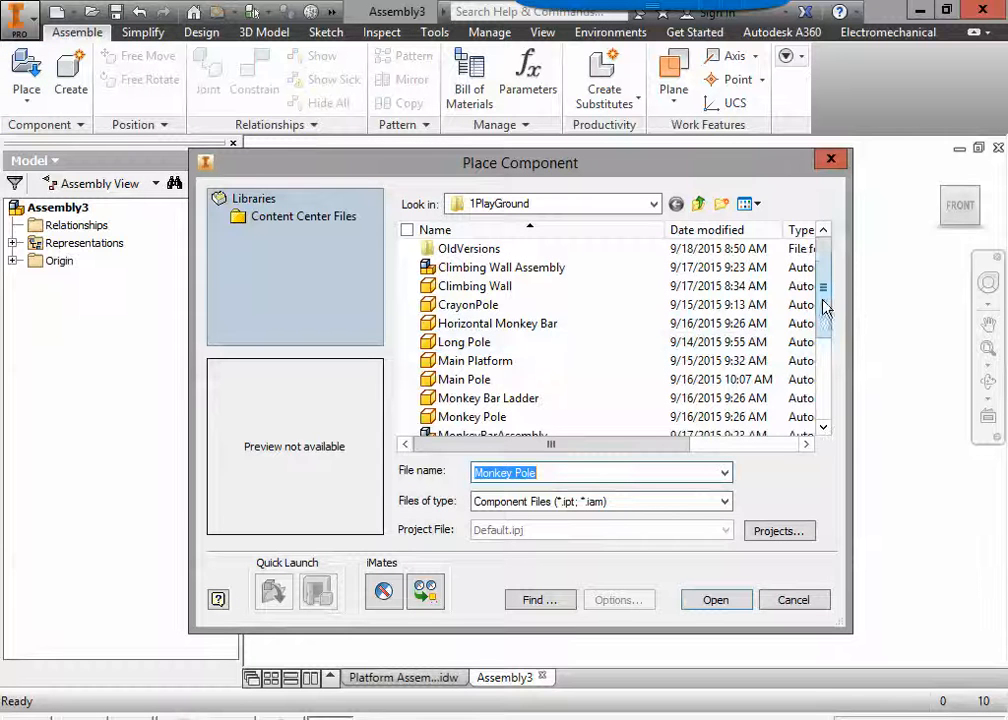
pyautogui.moveTo(822, 299); pyautogui.dragTo(828, 315)
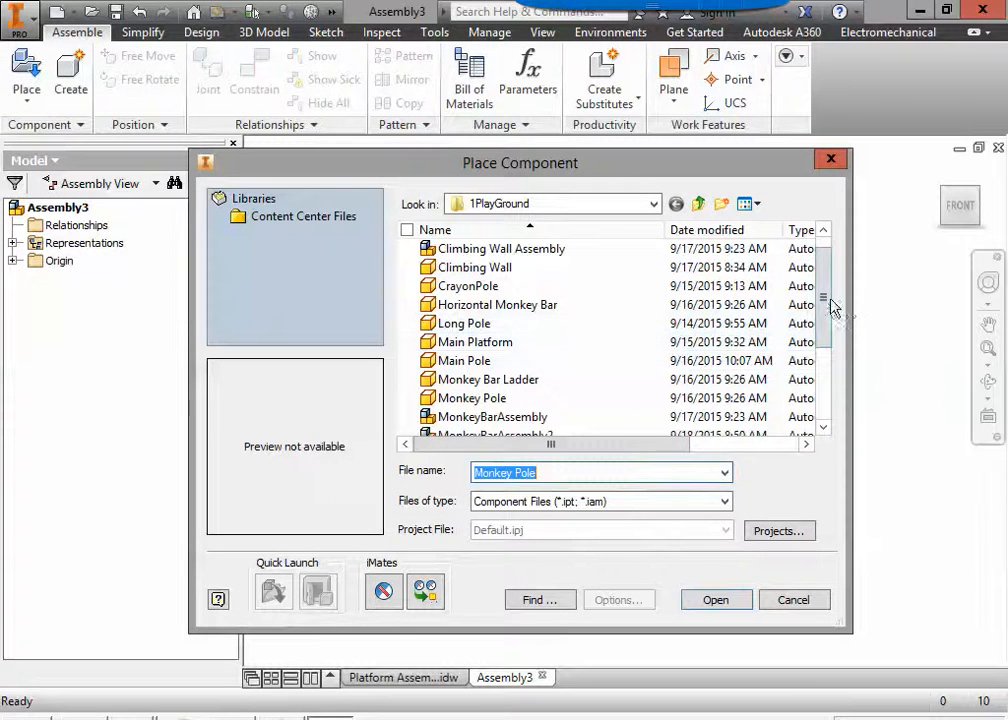
pyautogui.moveTo(826, 313); pyautogui.dragTo(826, 317)
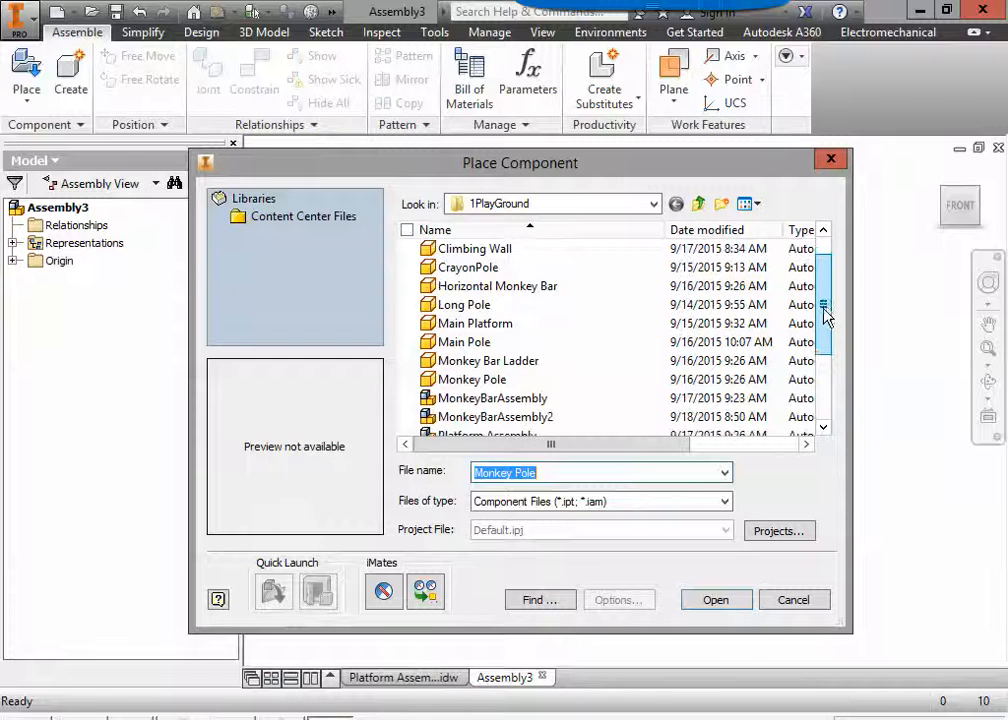
pyautogui.click(550, 334)
pyautogui.click(739, 604)
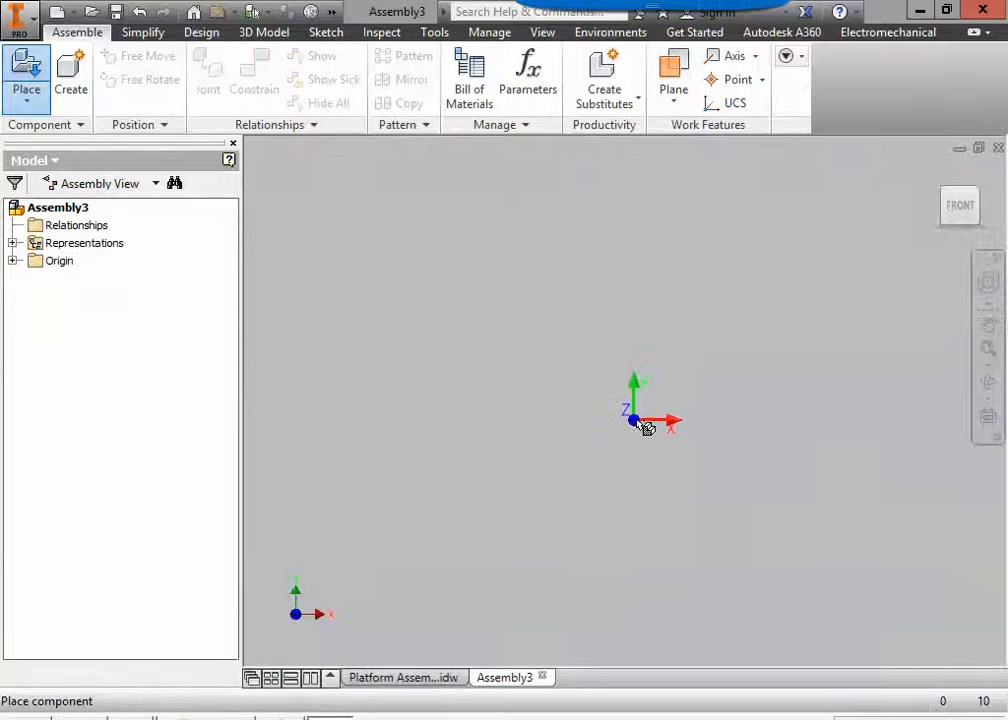
pyautogui.click(657, 543)
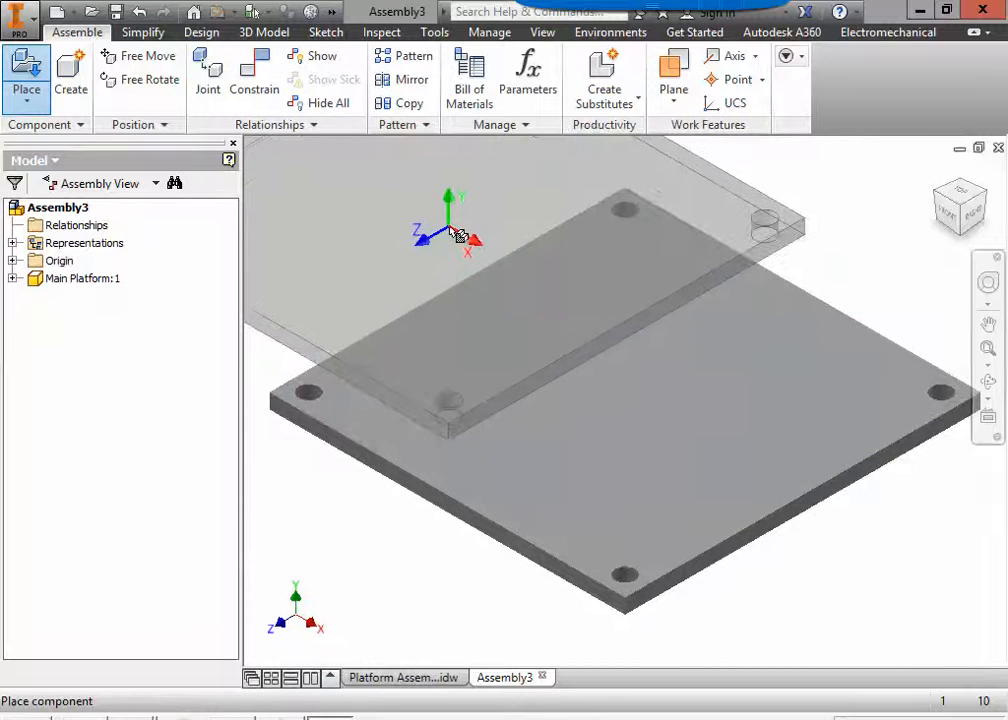
pyautogui.press('Escape')
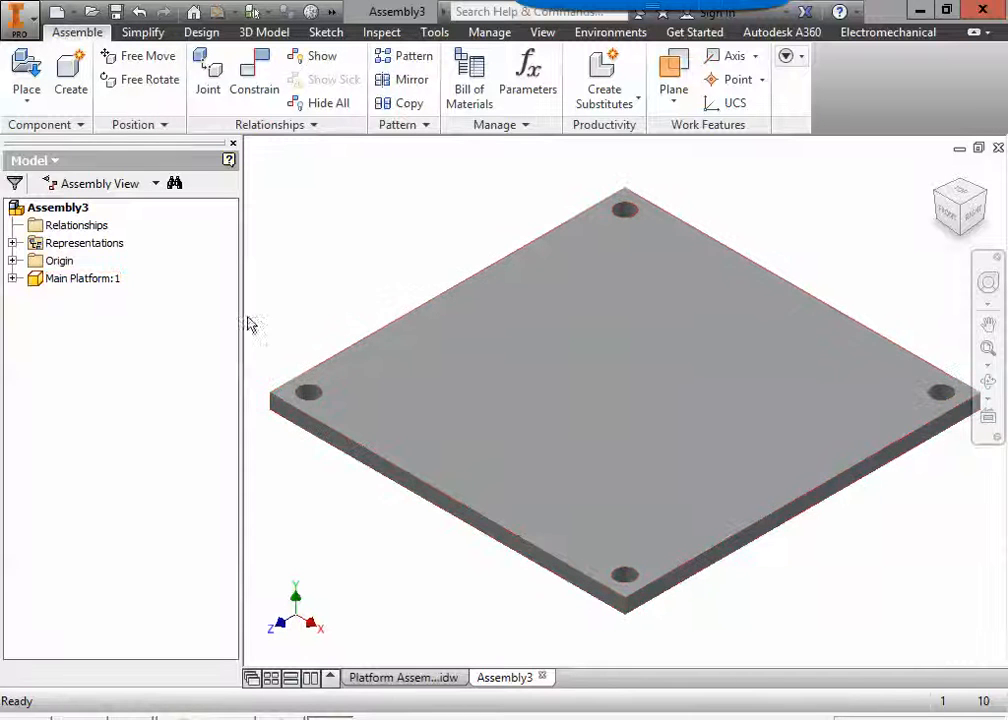
# Ground the Main Platform component in the assembly.
pyautogui.rightClick(85, 290)
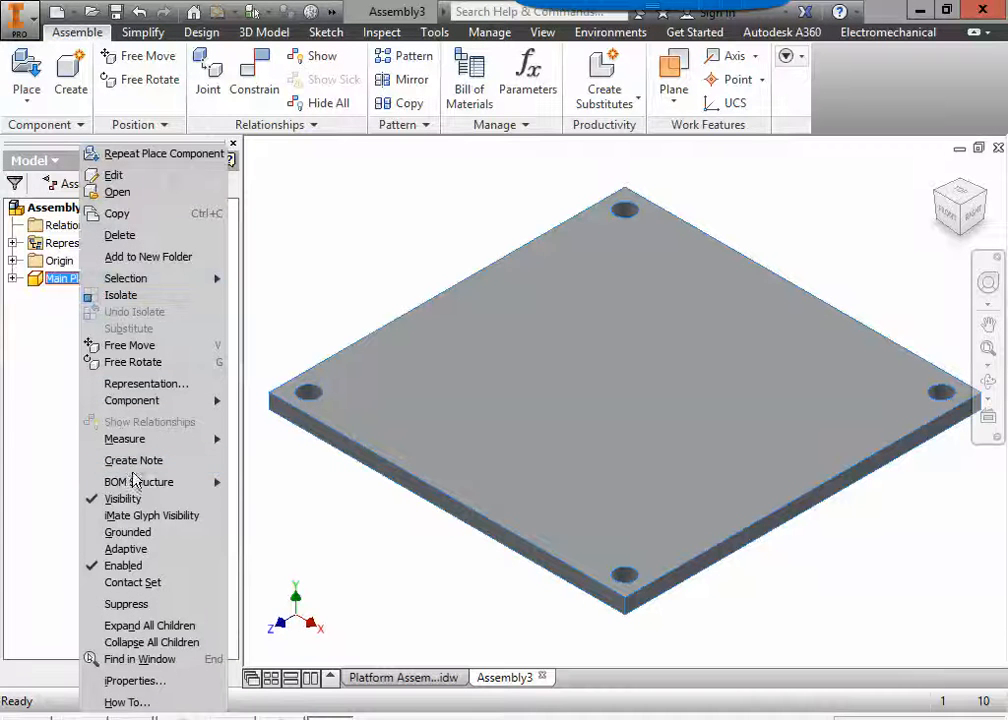
pyautogui.click(130, 532)
pyautogui.scroll(-3, 422, 522)
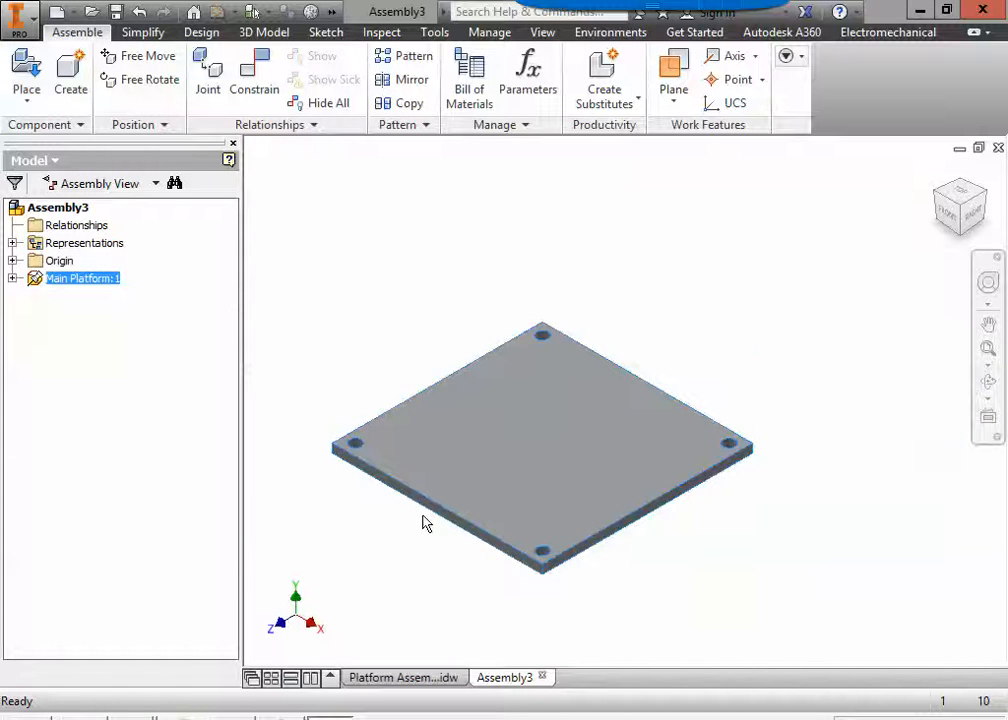
pyautogui.moveTo(423, 524); pyautogui.dragTo(434, 443, button='middle')
pyautogui.moveTo(446, 504); pyautogui.dragTo(503, 465, button='middle')
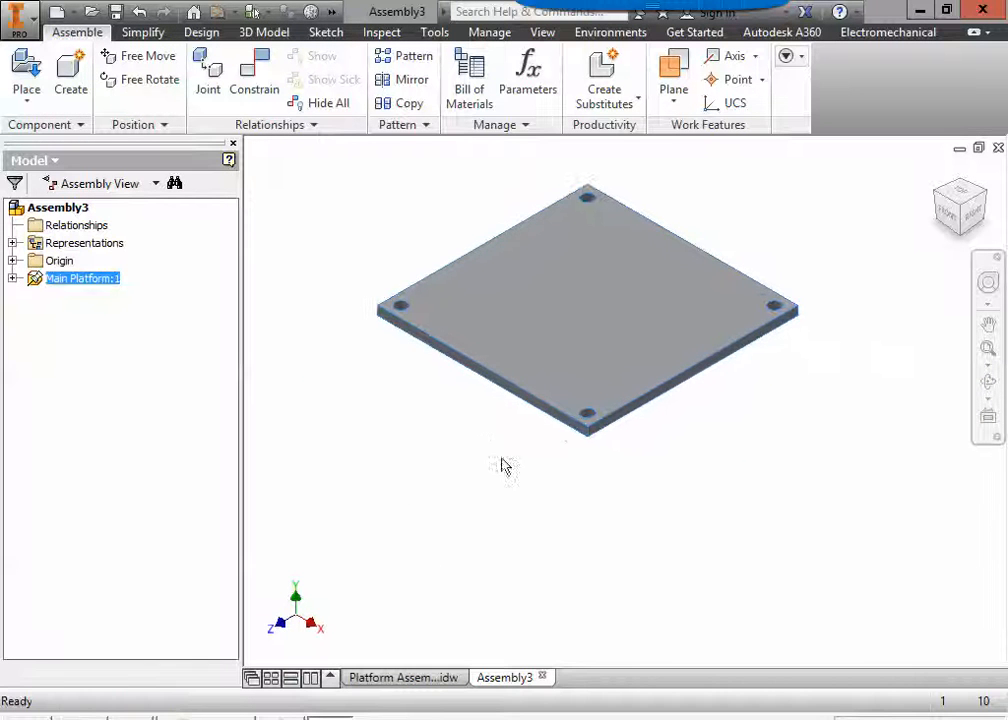
# Place four instances of the Main Pole component side by side below the platform.
pyautogui.click(27, 83)
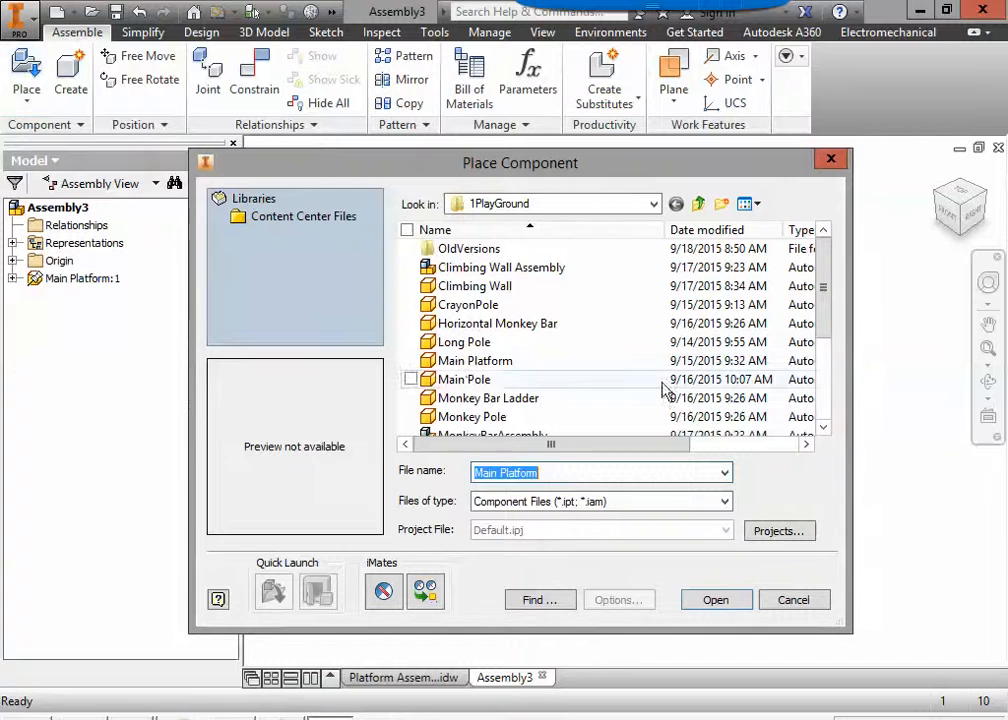
pyautogui.click(445, 380)
pyautogui.click(717, 600)
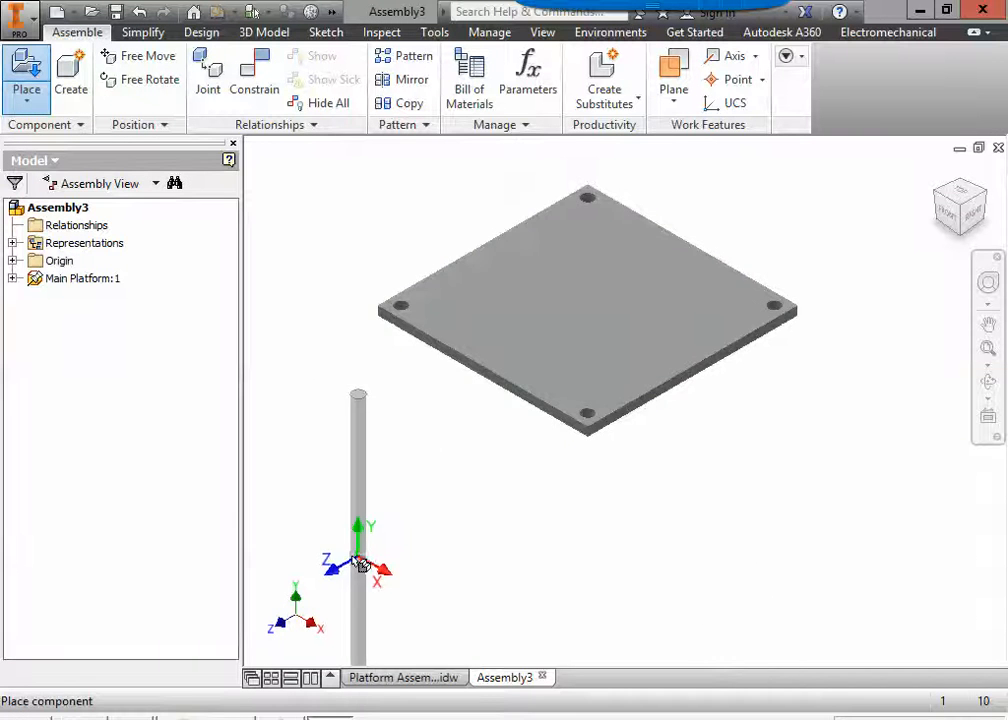
pyautogui.scroll(2, 439, 562)
pyautogui.moveTo(439, 562); pyautogui.dragTo(428, 439, button='middle')
pyautogui.click(388, 468)
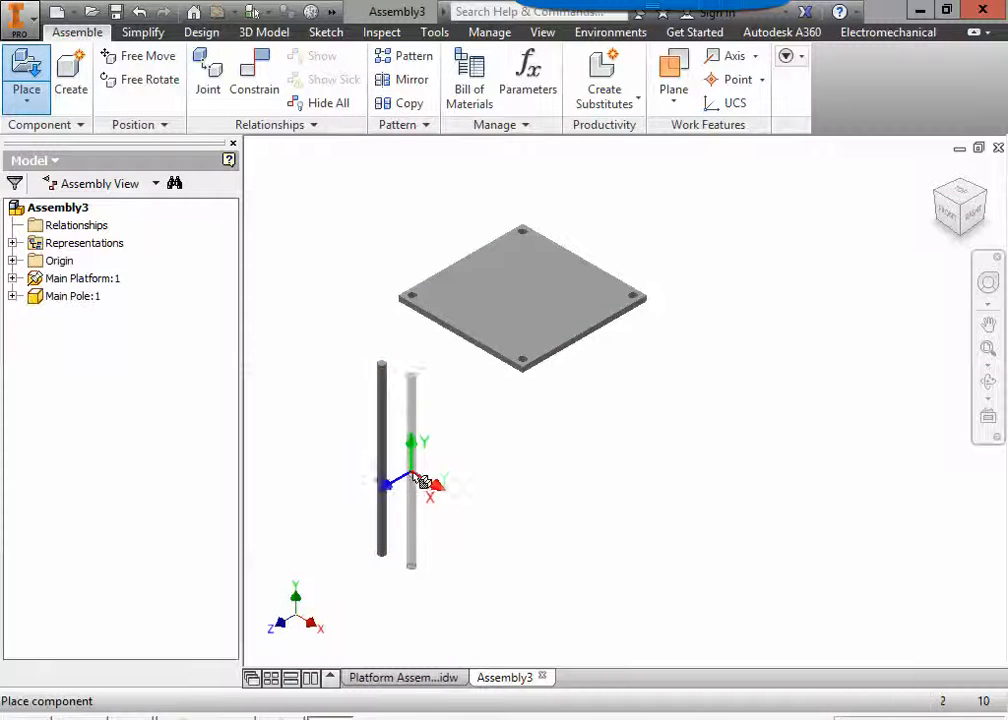
pyautogui.click(421, 483)
pyautogui.click(466, 510)
pyautogui.click(524, 522)
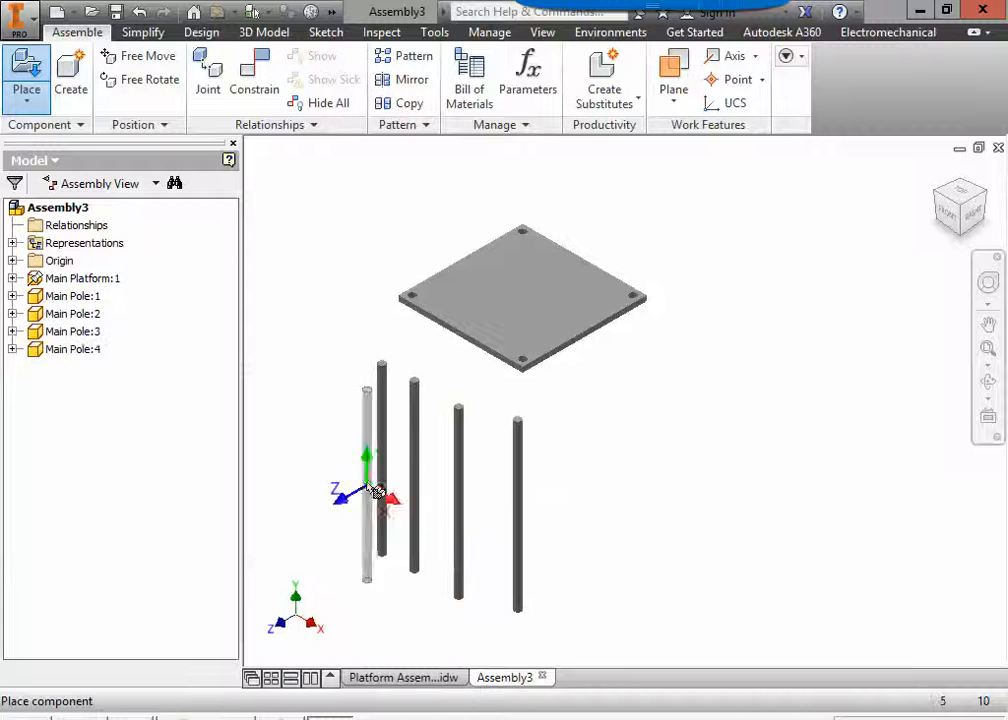
pyautogui.press('Escape')
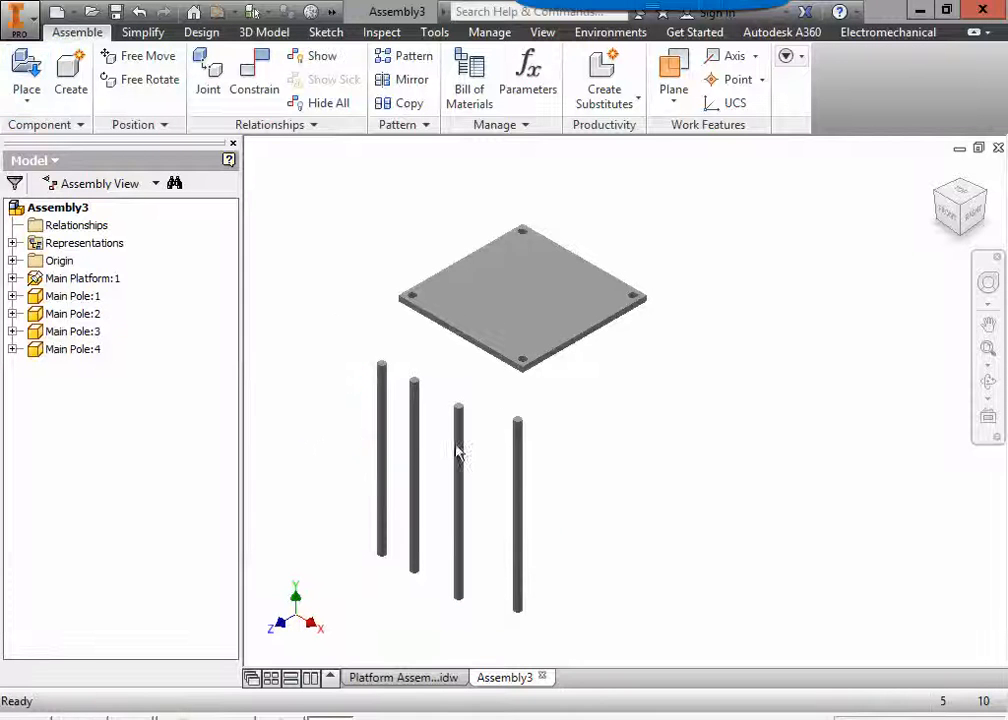
# Insert the first Main Pole's top end flush into the platform's left corner hole with an Aligned Insert constraint.
pyautogui.moveTo(437, 387); pyautogui.dragTo(405, 440, button='middle')
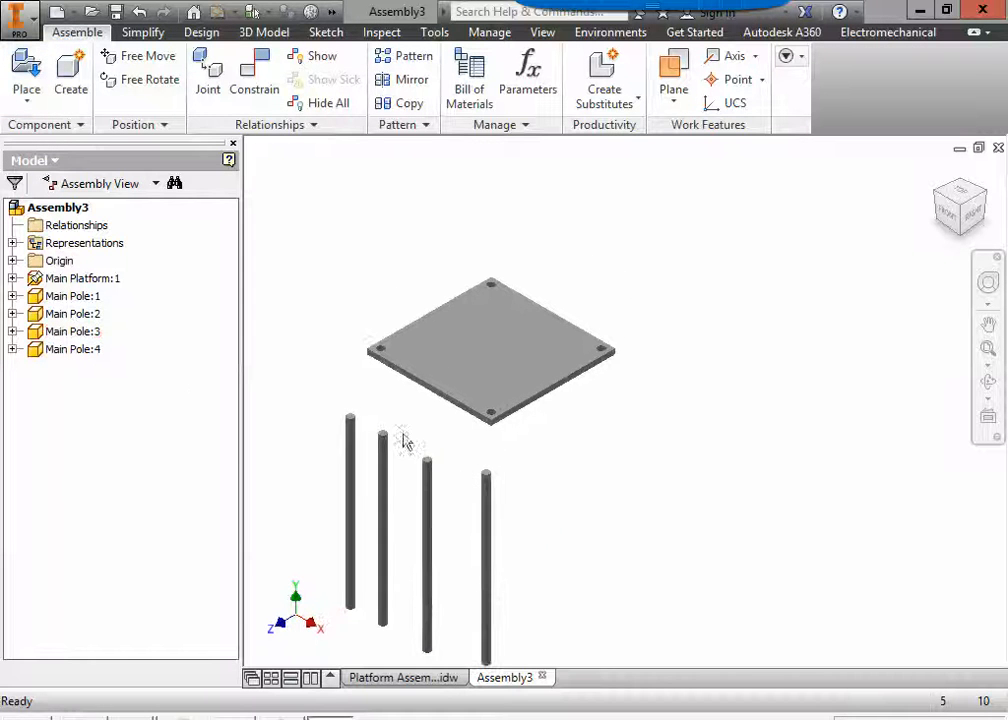
pyautogui.click(260, 90)
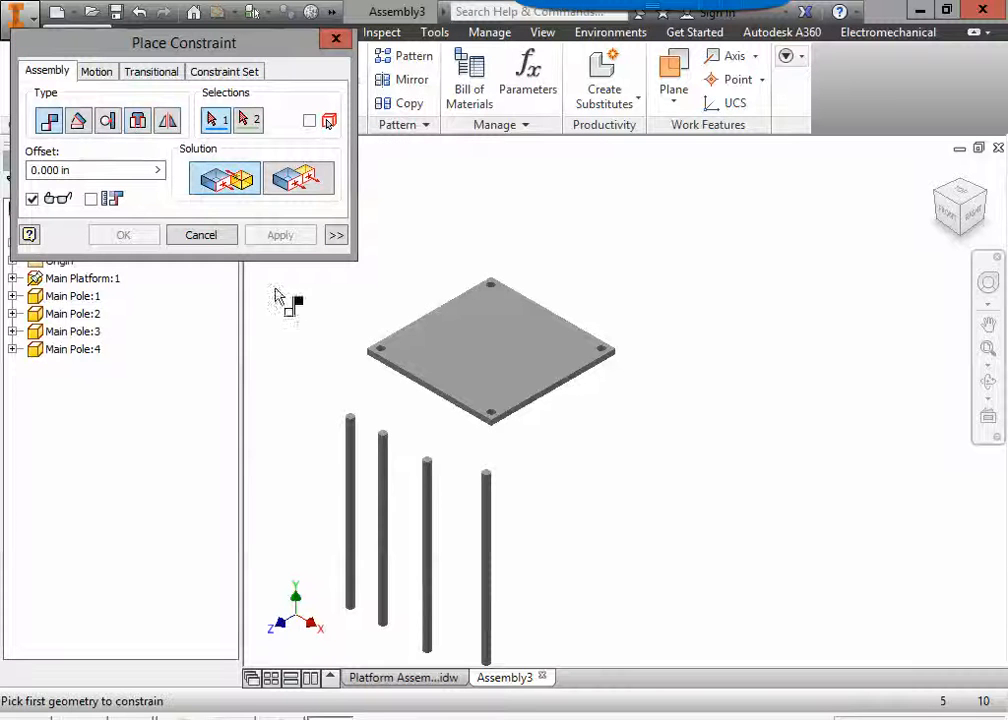
pyautogui.click(138, 122)
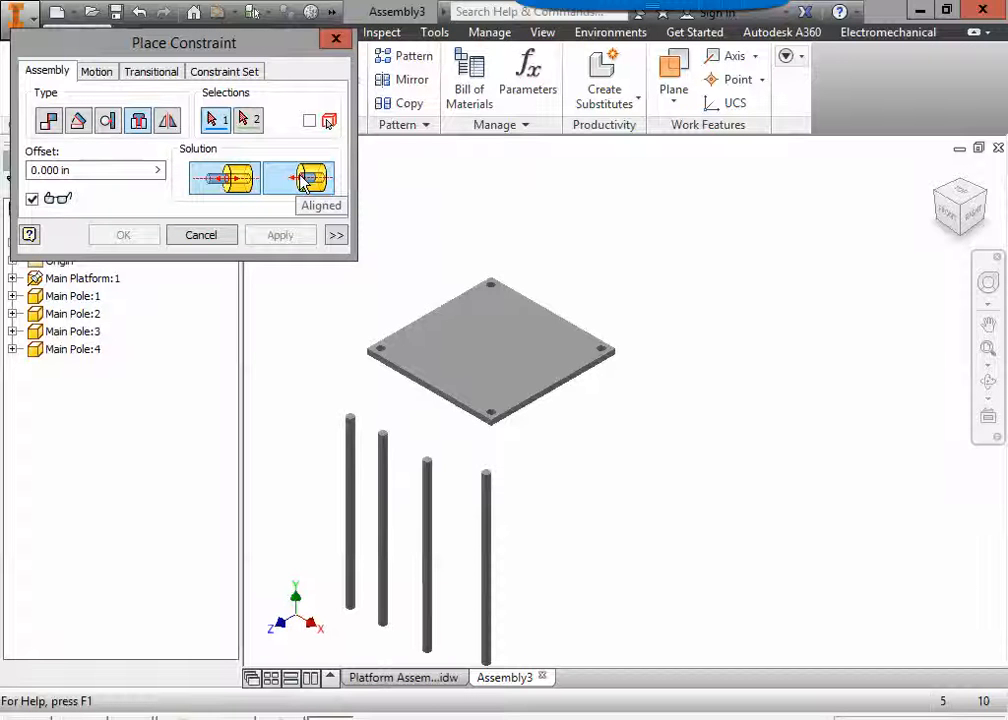
pyautogui.scroll(3, 381, 388)
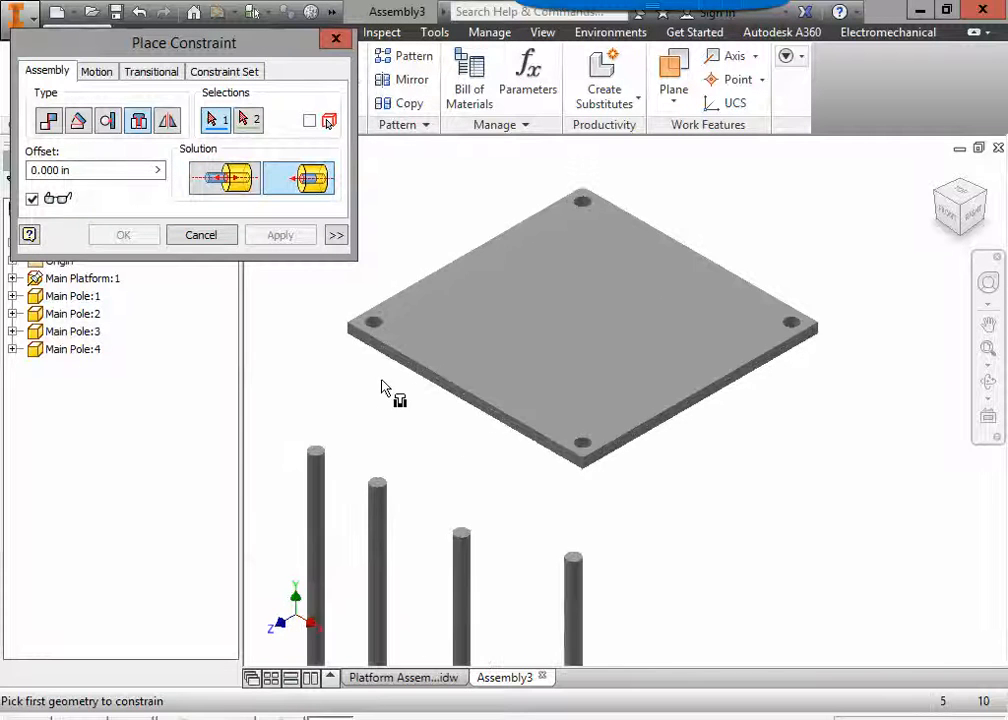
pyautogui.click(319, 462)
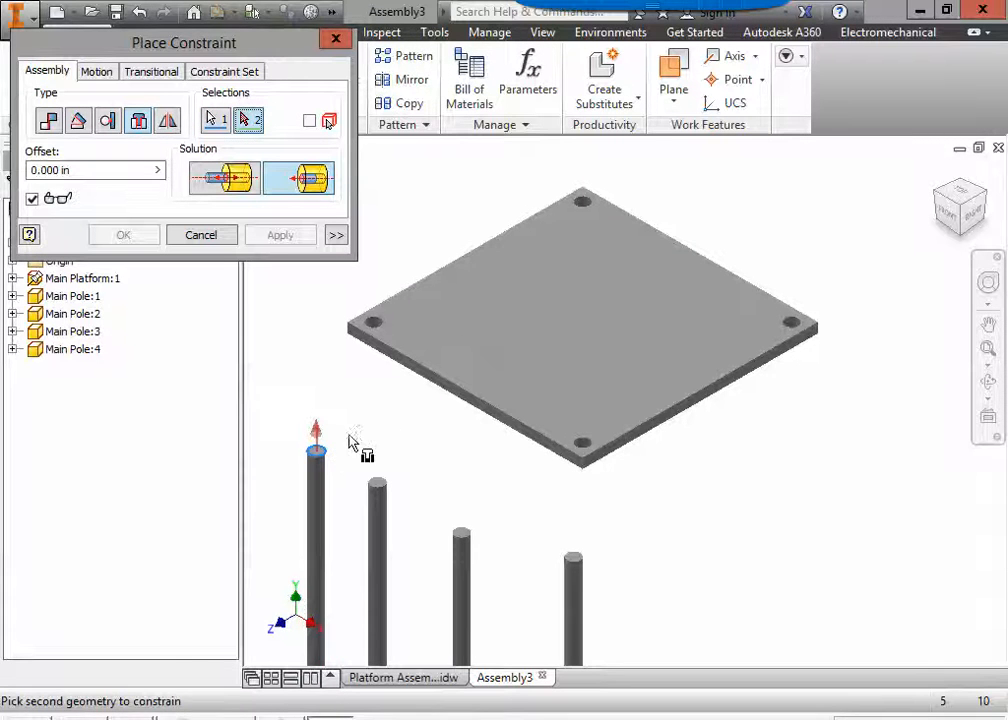
pyautogui.click(385, 328)
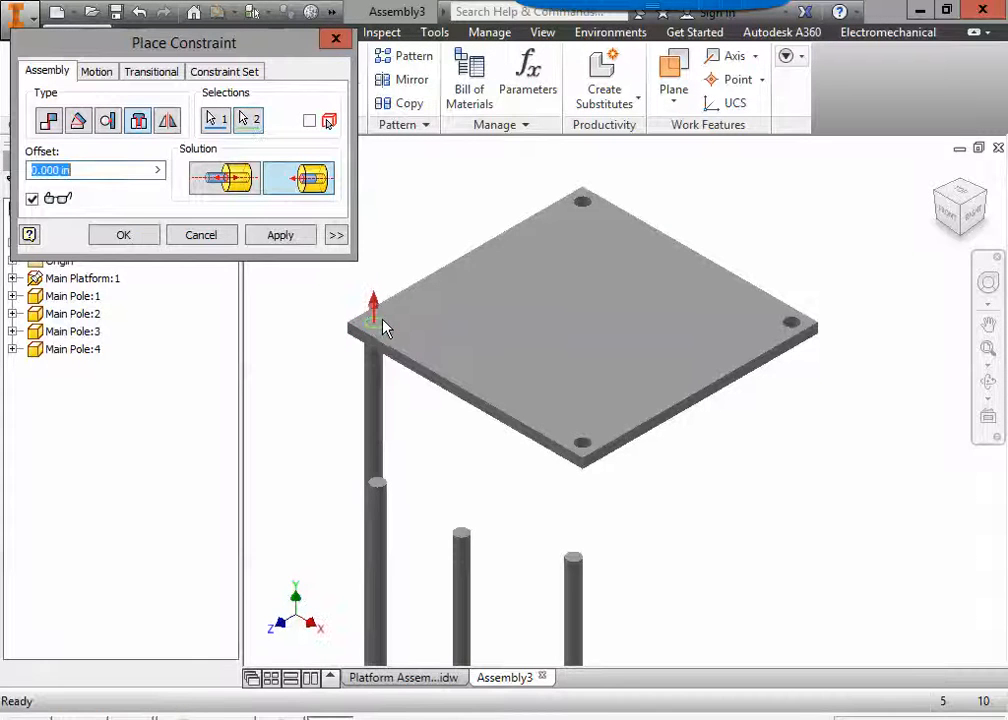
pyautogui.click(280, 235)
# Insert the second Main Pole's top end into the platform's back corner hole with an Aligned Insert constraint.
pyautogui.click(381, 486)
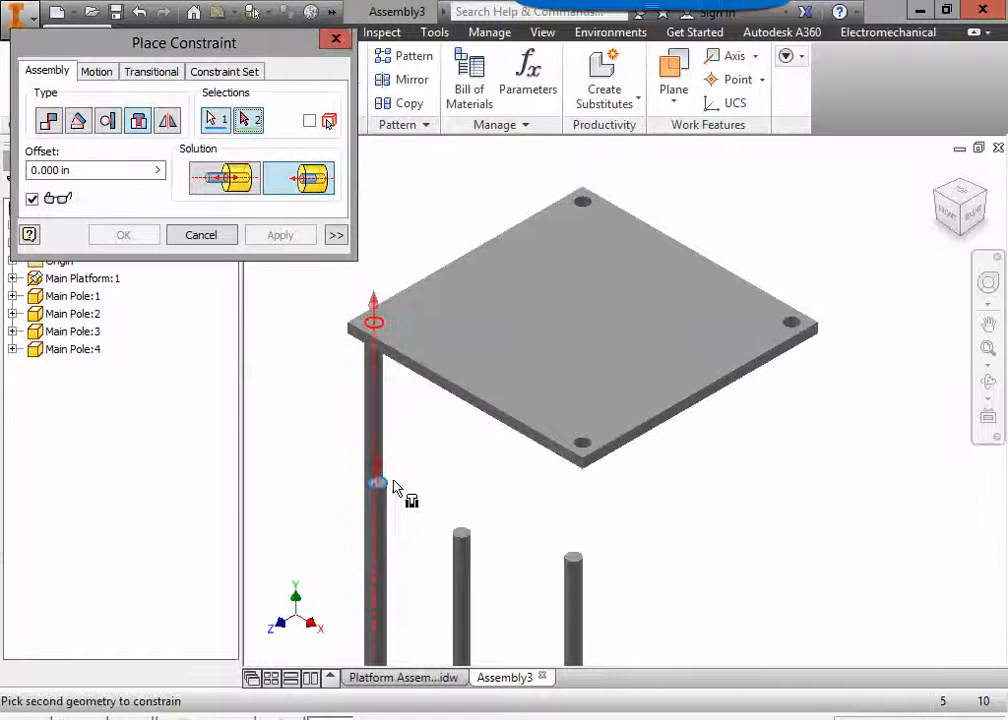
pyautogui.click(592, 208)
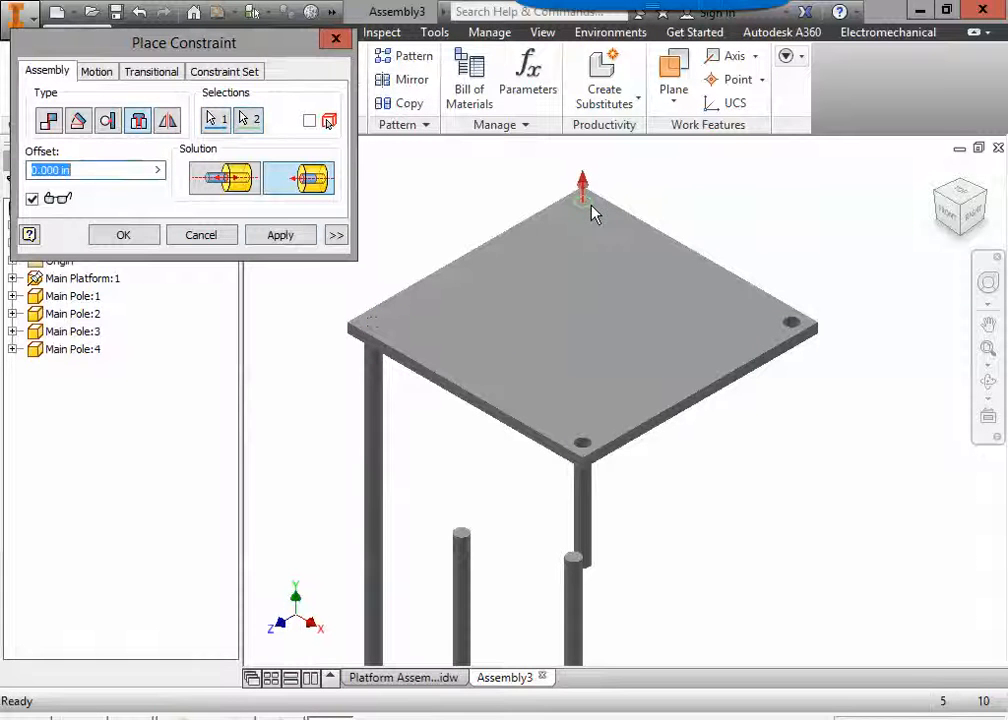
pyautogui.click(291, 237)
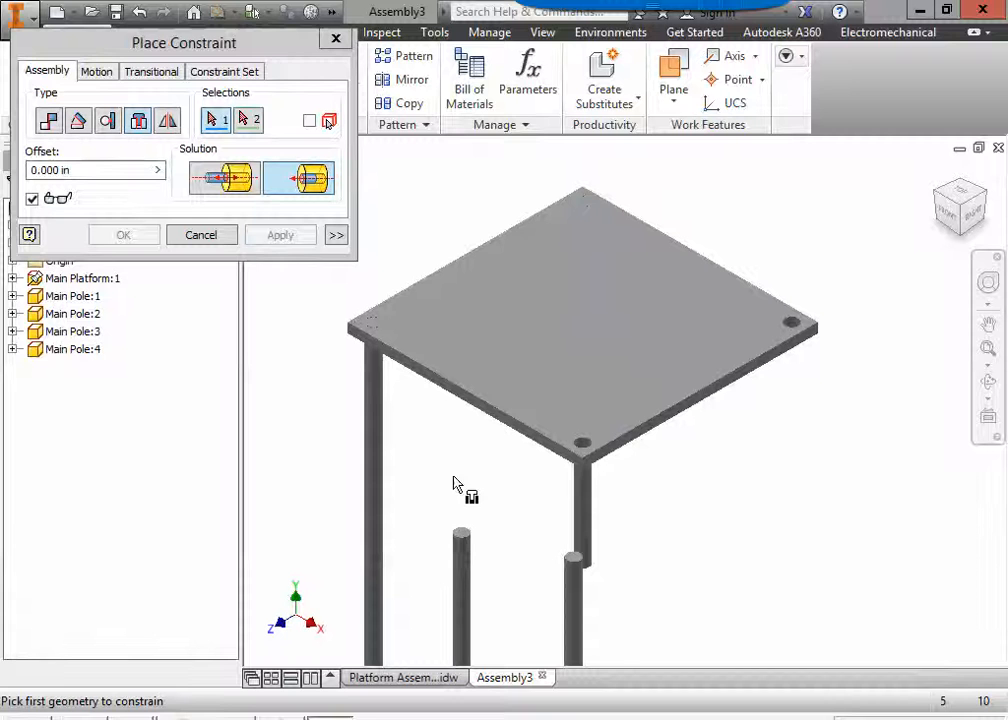
# Insert the third Main Pole's top end into the platform's front corner hole with an Aligned Insert constraint.
pyautogui.click(464, 535)
pyautogui.click(590, 443)
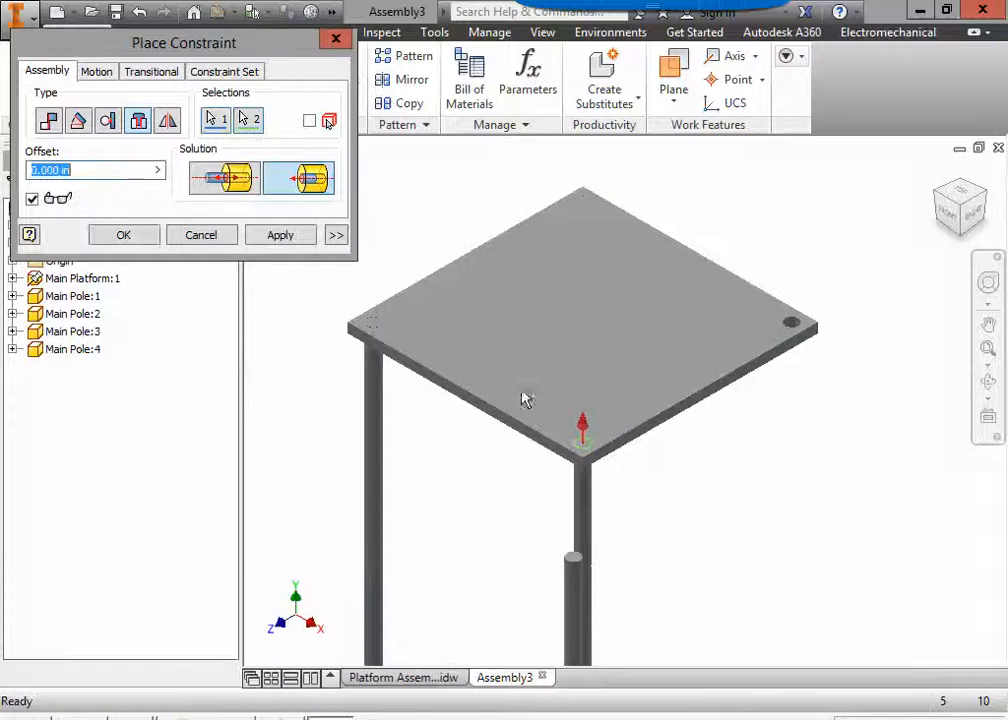
pyautogui.click(283, 234)
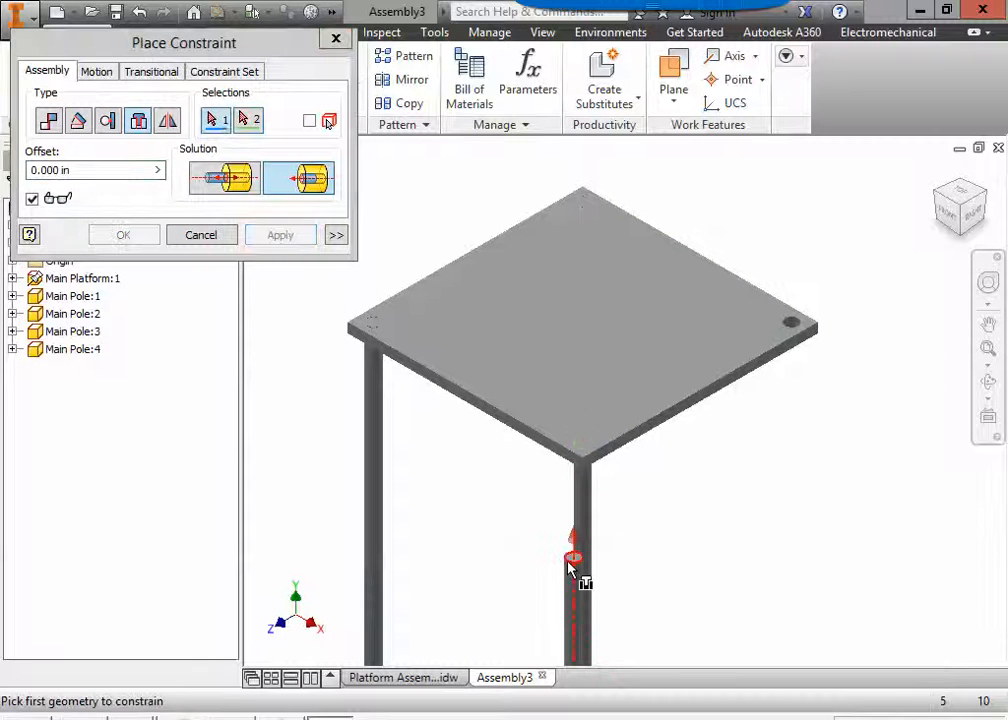
# Insert the fourth Main Pole's top end into the platform's right corner hole with an Aligned Insert constraint and finish constraining.
pyautogui.click(572, 560)
pyautogui.click(792, 328)
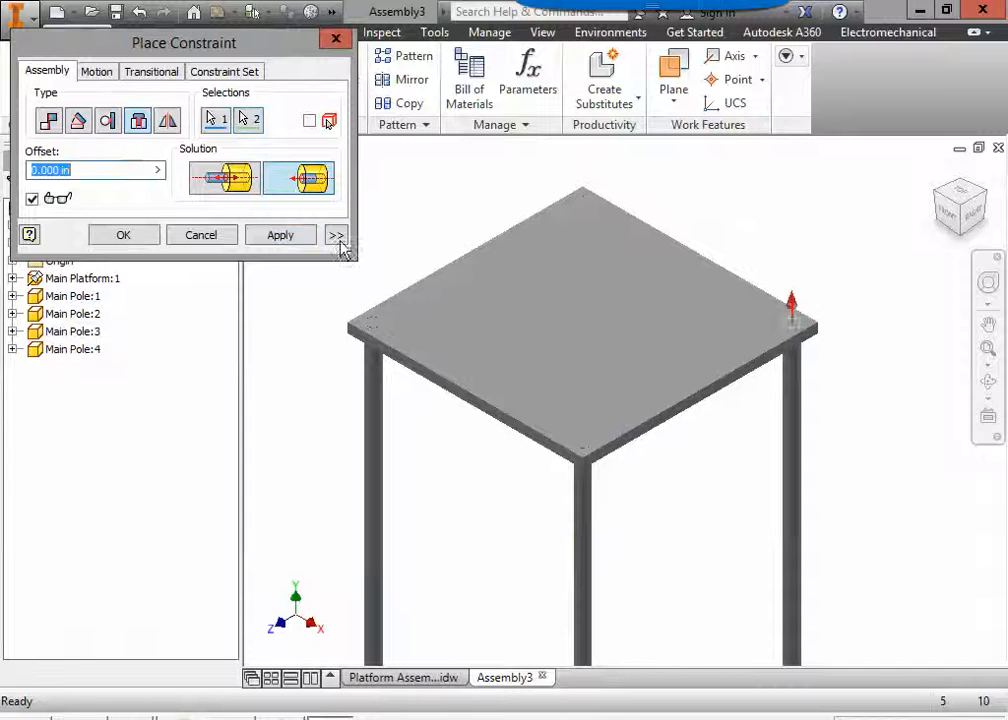
pyautogui.click(283, 238)
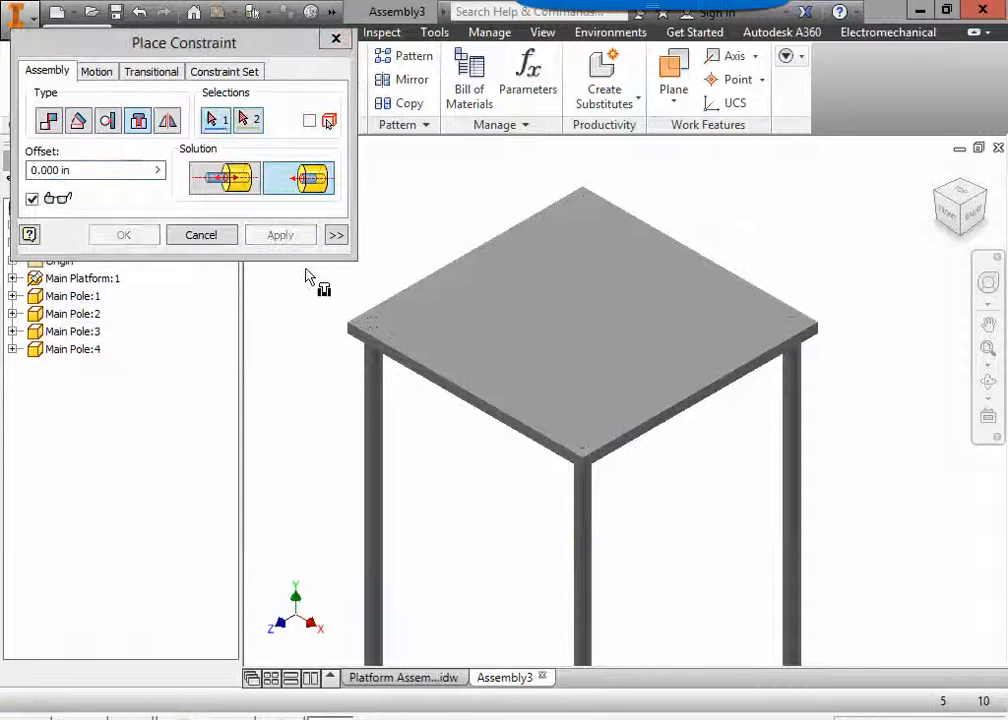
pyautogui.click(200, 234)
pyautogui.scroll(-3, 463, 424)
pyautogui.moveTo(467, 427); pyautogui.dragTo(546, 412, button='middle')
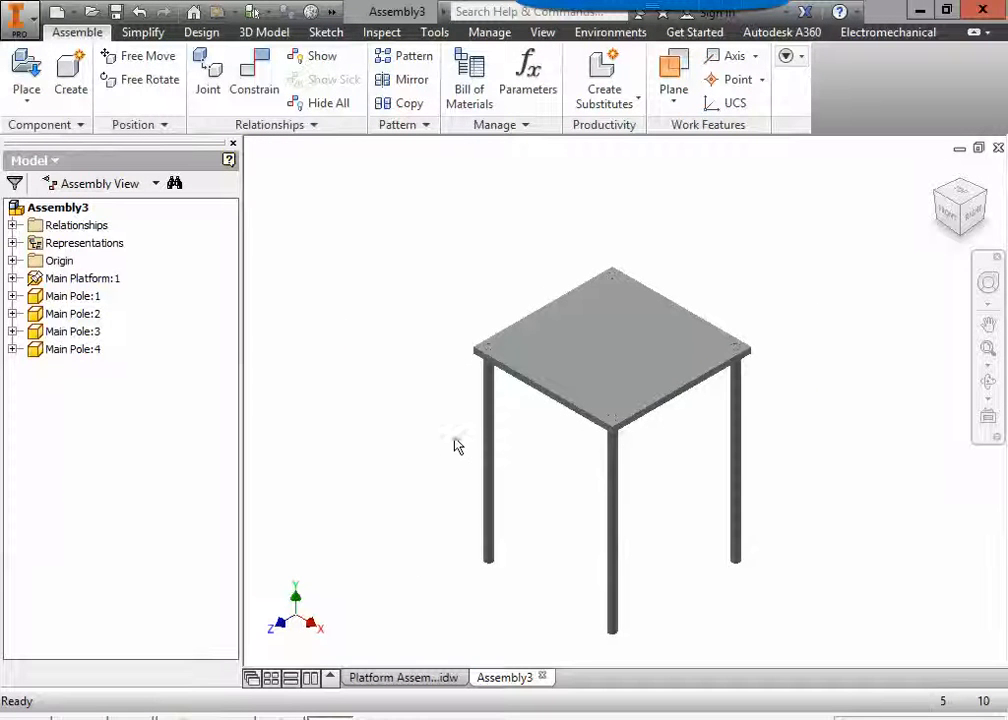
# Review assembly instructions 5 to 8 and the exploded view in the Platform Assembly drawing.
pyautogui.click(405, 677)
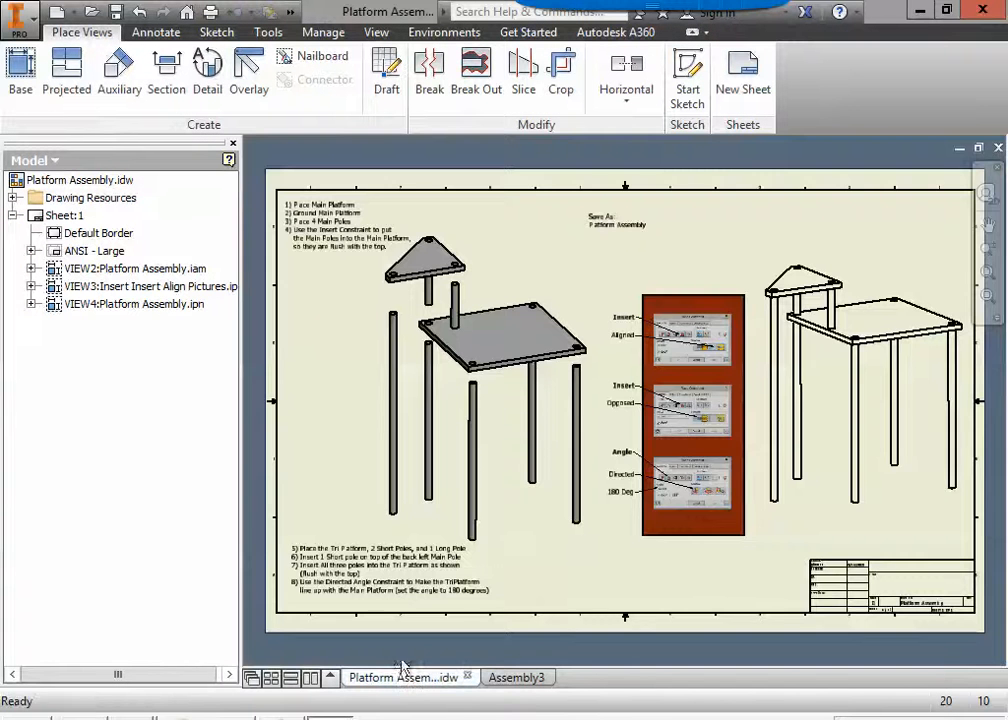
pyautogui.scroll(3, 345, 280)
pyautogui.scroll(2, 436, 364)
pyautogui.moveTo(436, 364)
pyautogui.mouseDown(button='middle')
pyautogui.moveTo(488, 483)
pyautogui.moveTo(622, 207)
pyautogui.mouseUp(button='middle')
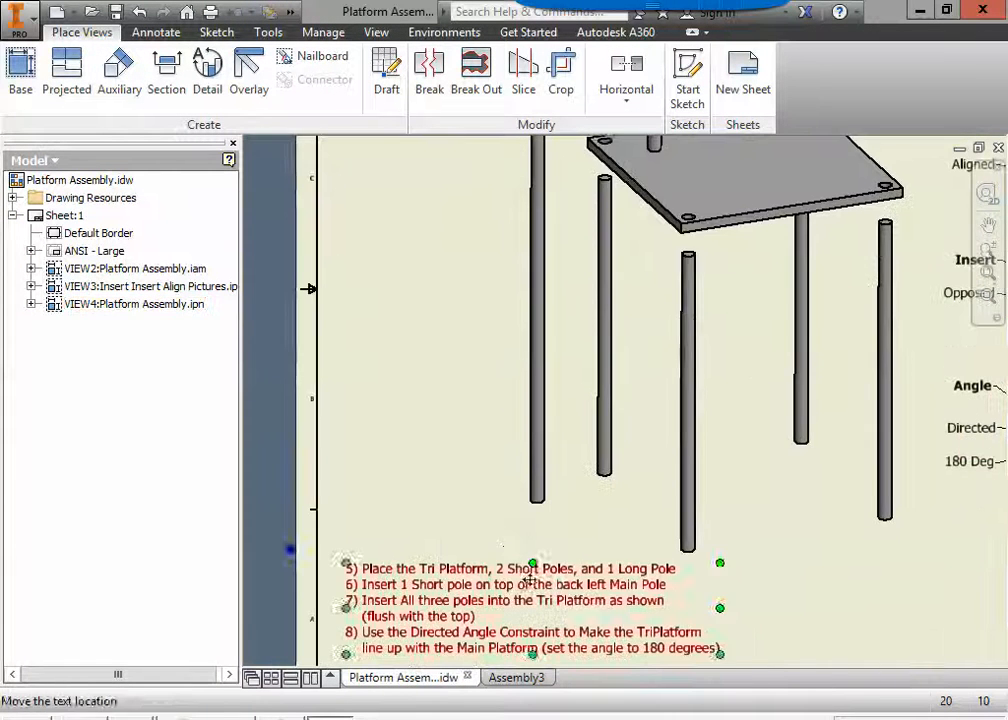
pyautogui.moveTo(530, 580); pyautogui.dragTo(415, 487, button='middle')
pyautogui.moveTo(558, 456); pyautogui.dragTo(538, 549, button='middle')
pyautogui.scroll(-3, 549, 387)
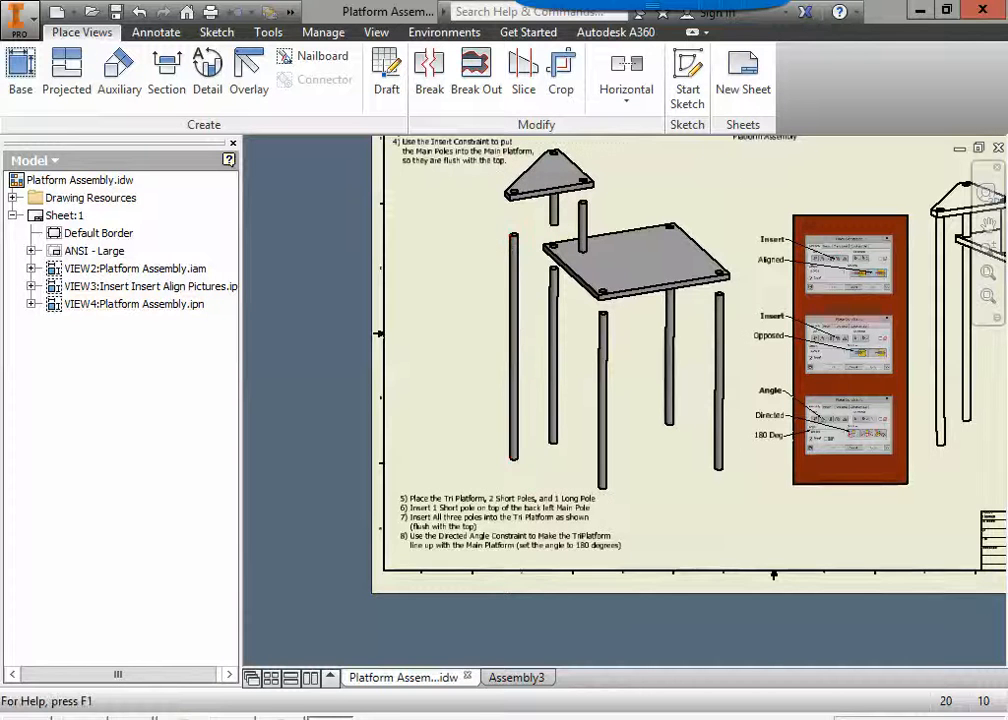
# Return to Assembly3 and place one TriPlatform component beside the main platform.
pyautogui.click(520, 678)
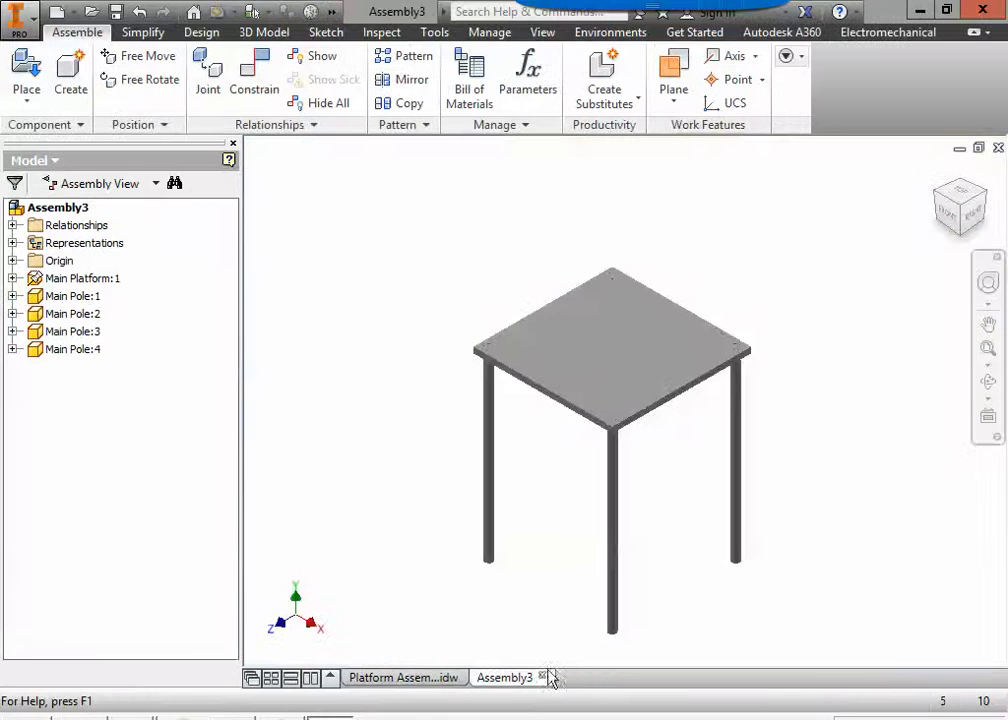
pyautogui.click(27, 75)
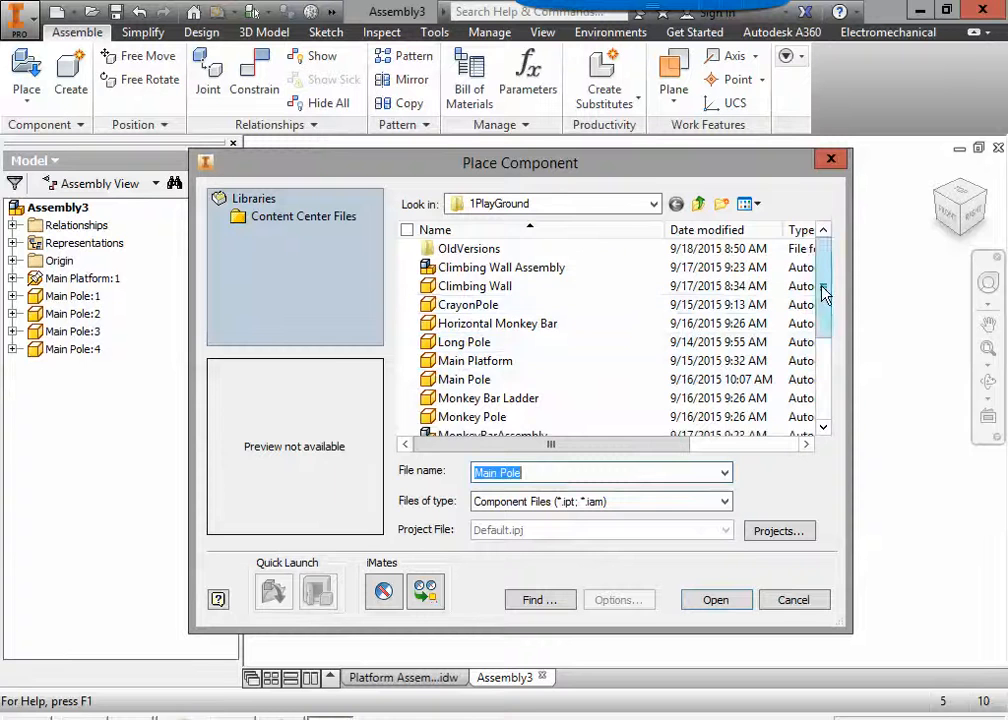
pyautogui.moveTo(823, 292); pyautogui.dragTo(823, 367)
pyautogui.click(449, 388)
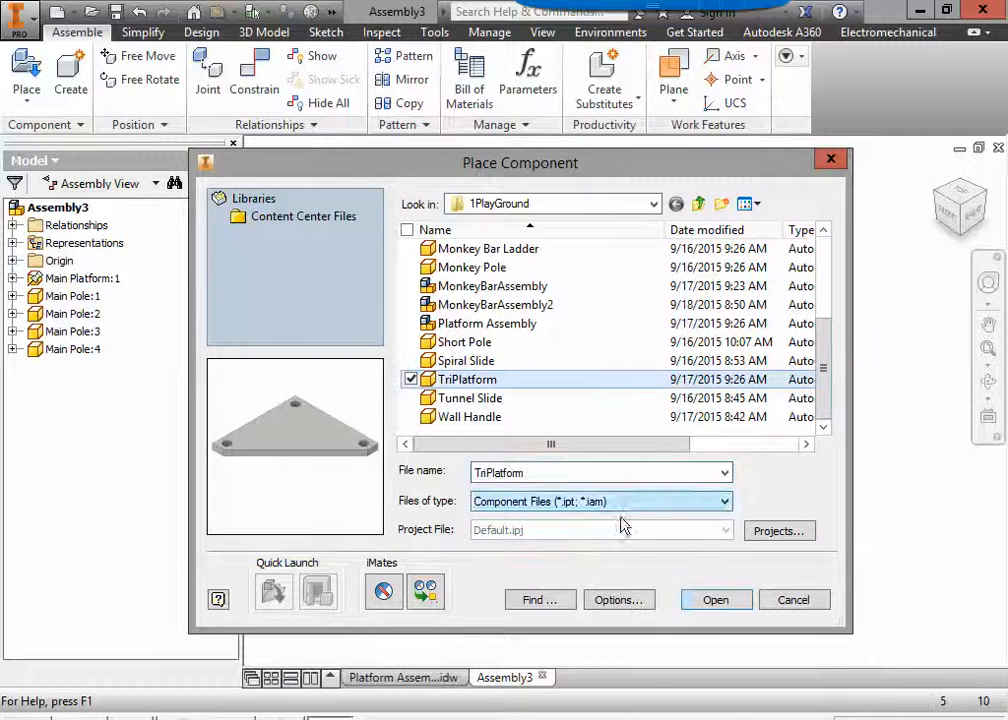
pyautogui.click(715, 600)
pyautogui.click(337, 357)
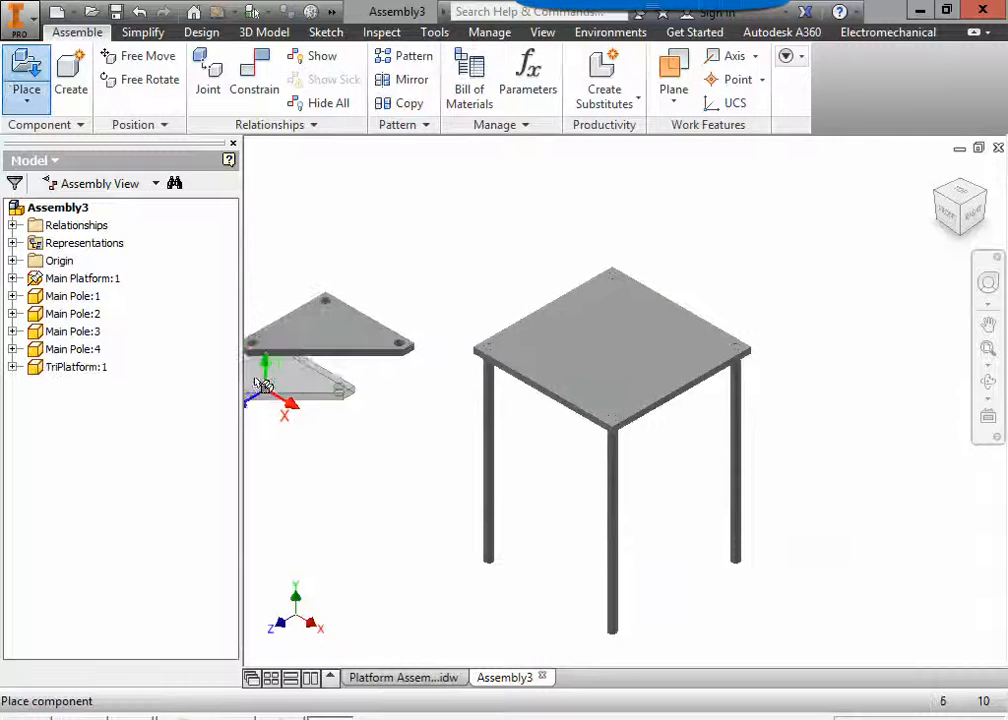
# Place one Long Pole component in the open space below the TriPlatform.
pyautogui.click(22, 72)
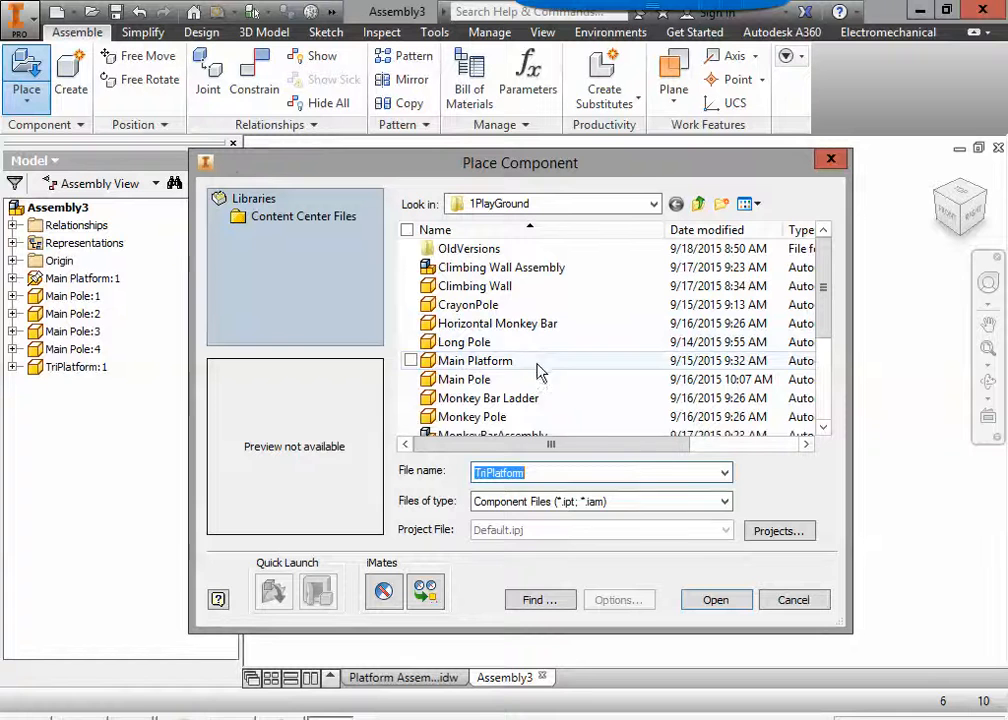
pyautogui.click(500, 342)
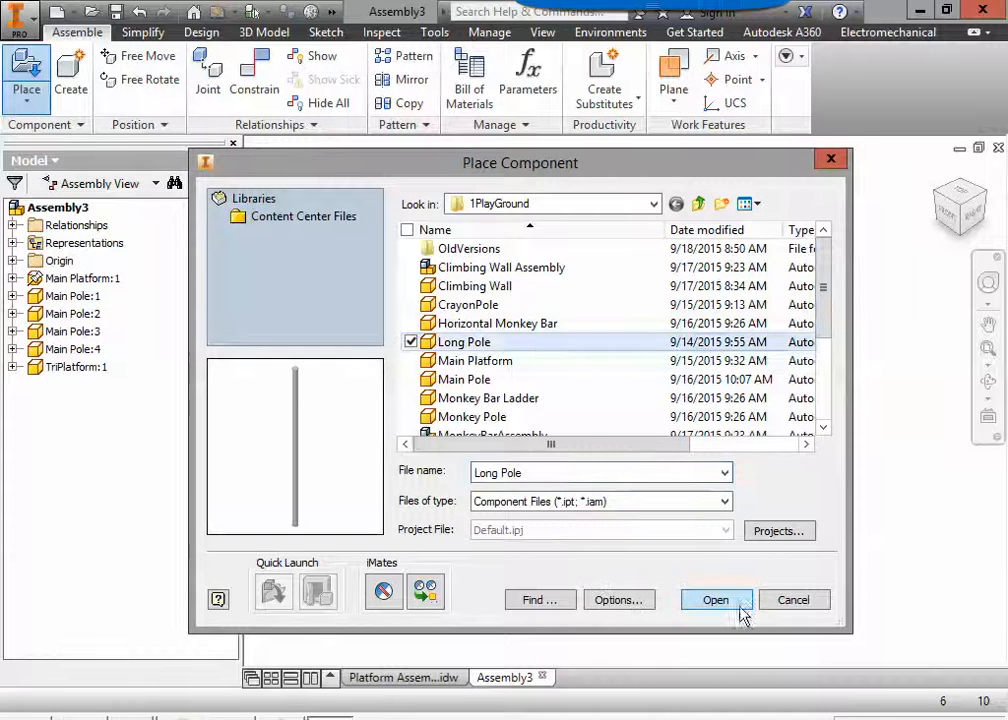
pyautogui.click(725, 602)
pyautogui.scroll(3, 423, 482)
pyautogui.moveTo(423, 484); pyautogui.dragTo(531, 376, button='middle')
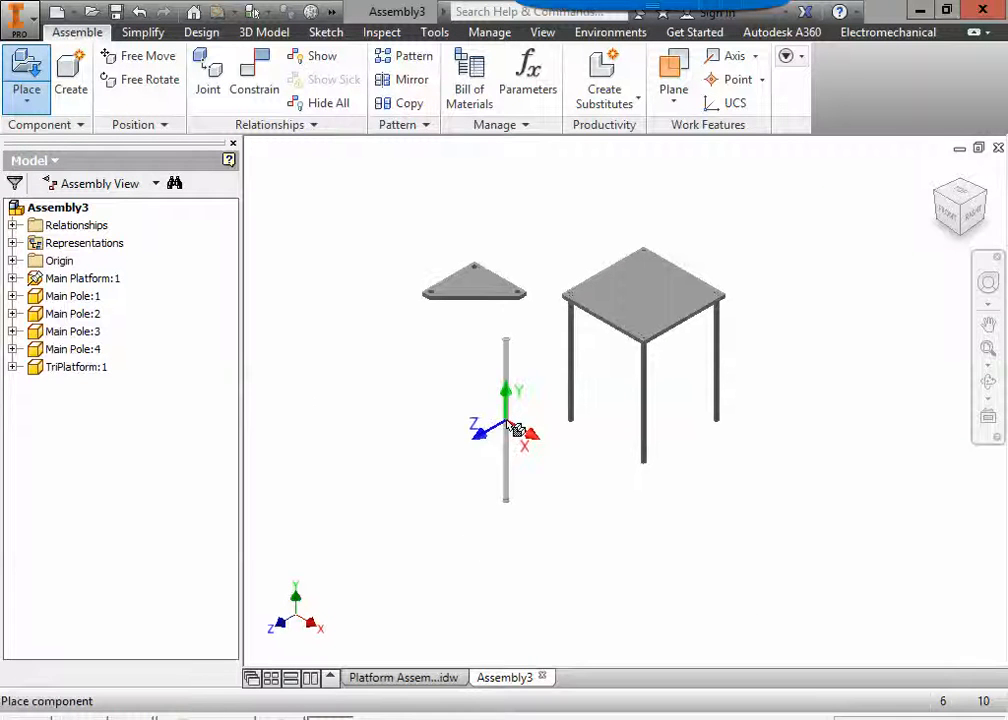
pyautogui.click(499, 421)
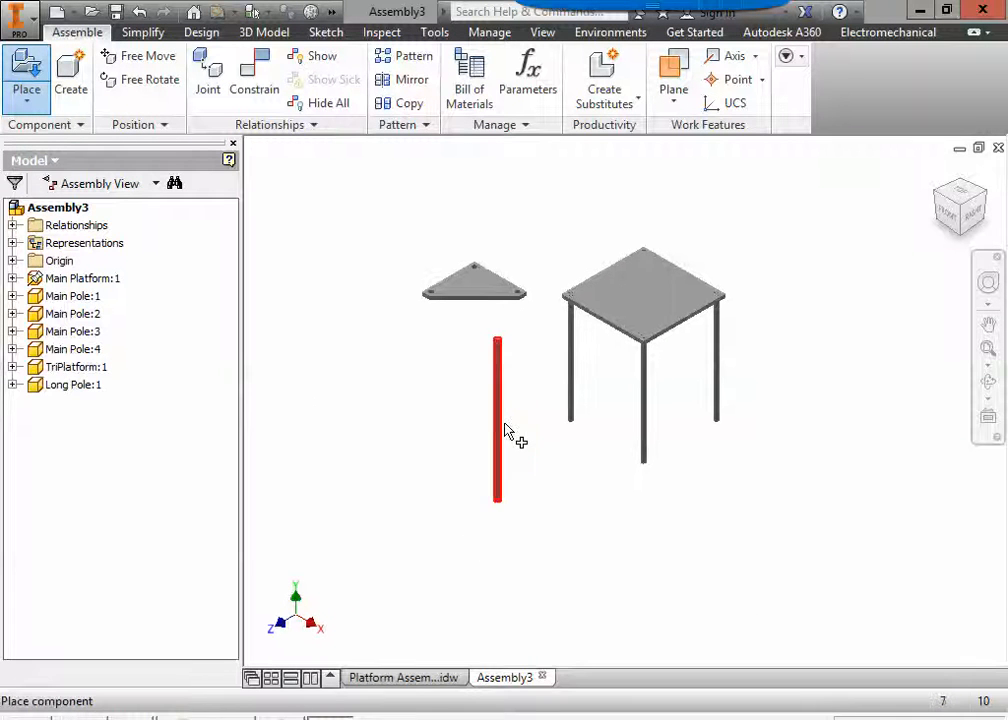
# Place two Short Pole components between the Long Pole and the main platform, and finish placing.
pyautogui.click(27, 70)
pyautogui.moveTo(821, 270); pyautogui.dragTo(823, 357)
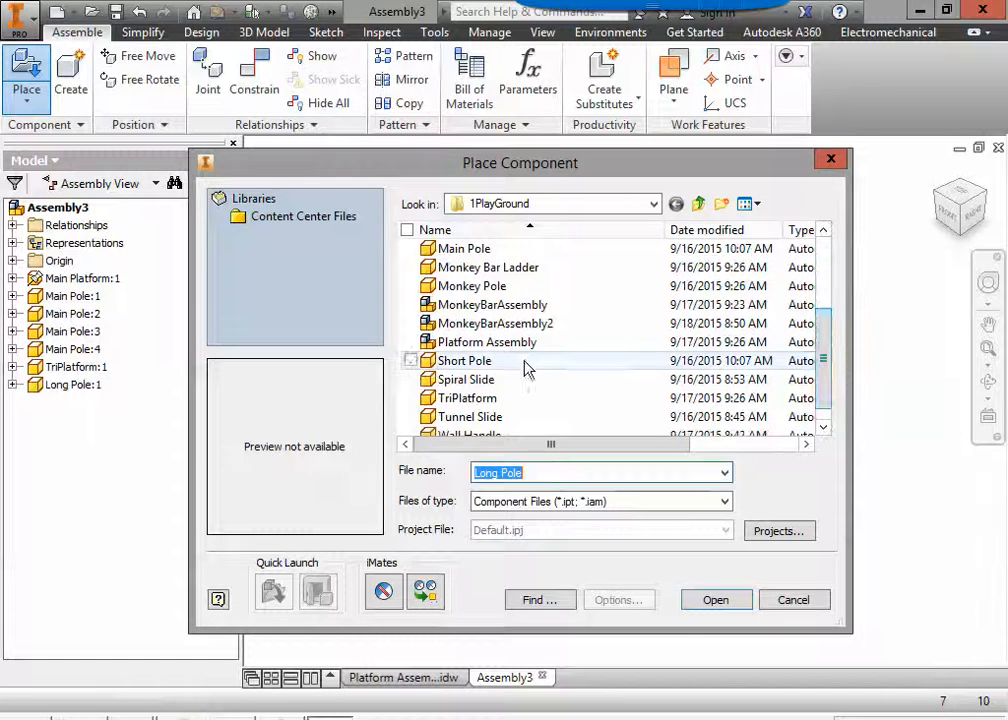
pyautogui.click(505, 365)
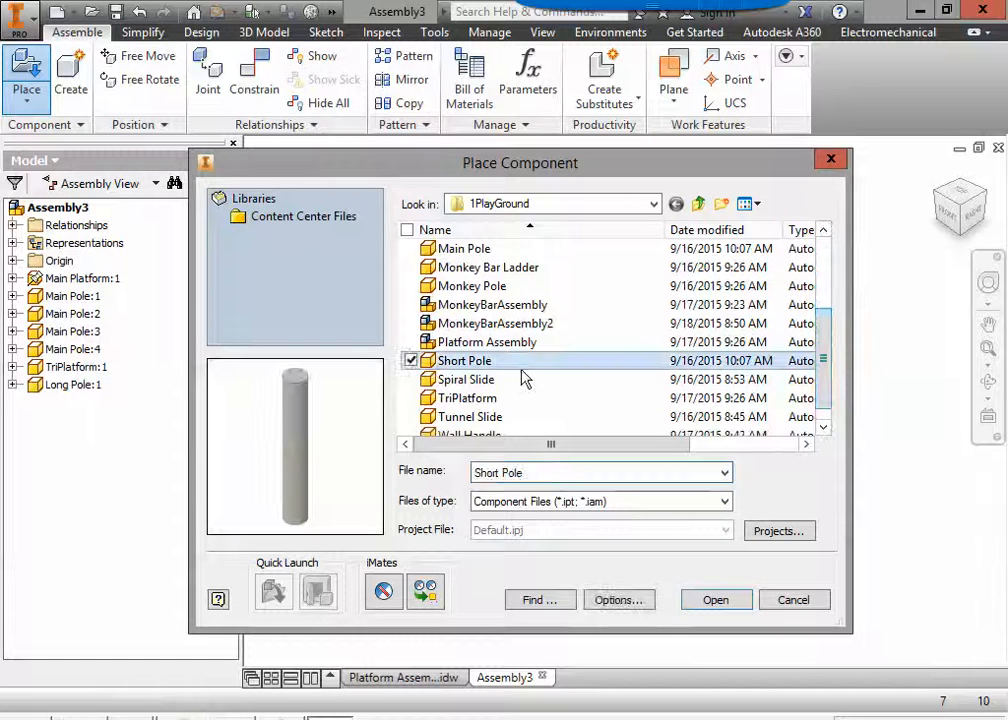
pyautogui.click(713, 599)
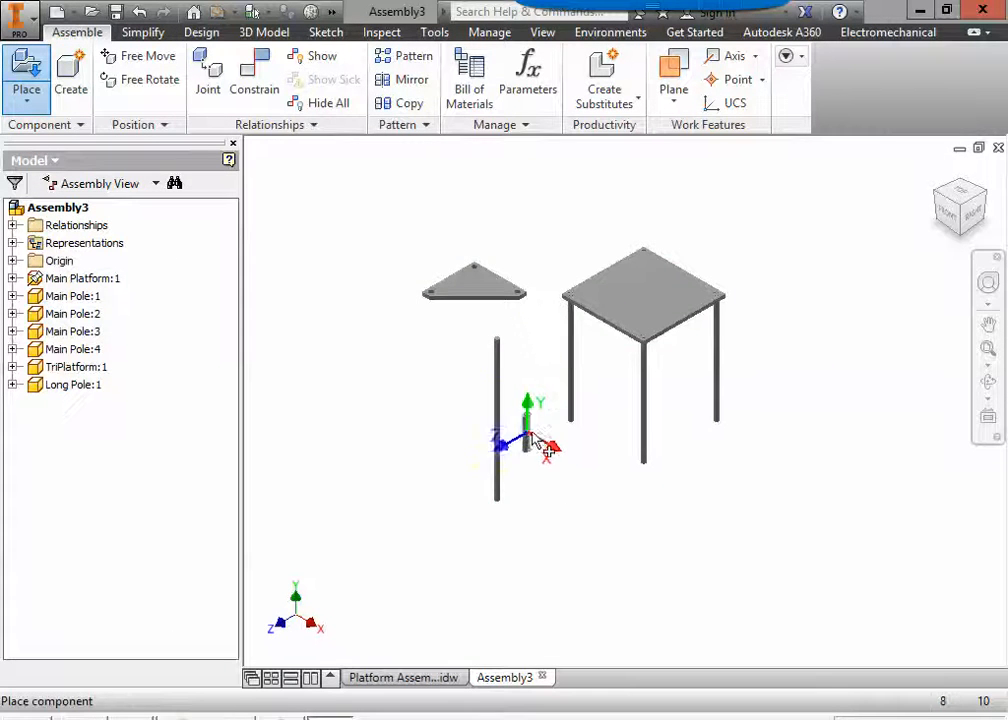
pyautogui.click(536, 447)
pyautogui.click(561, 449)
pyautogui.press('Escape')
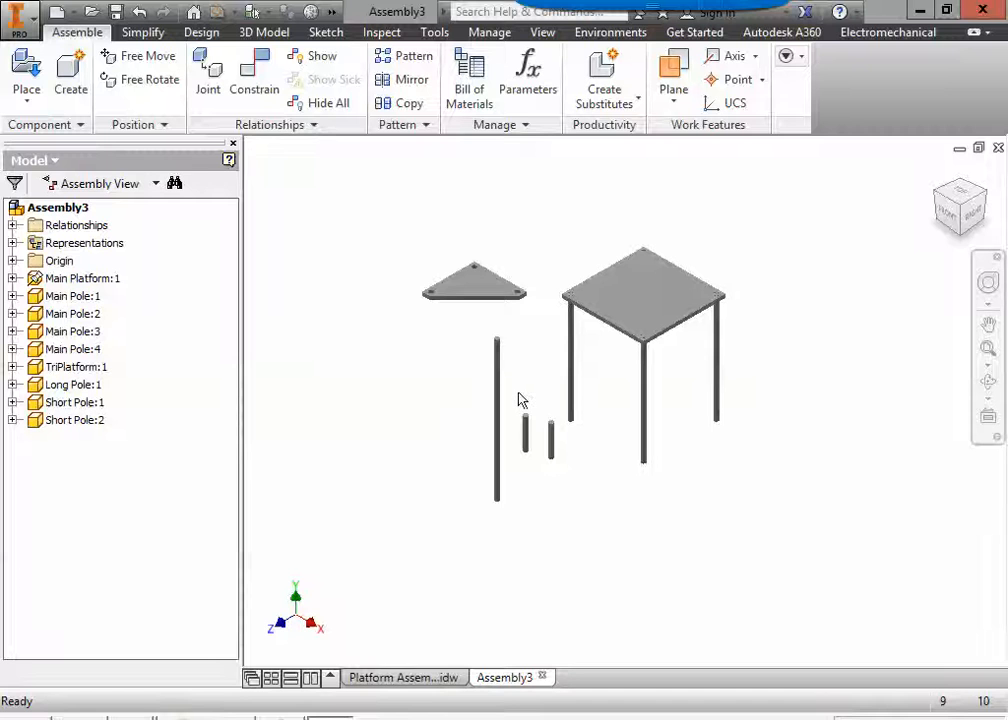
# Compare the Platform Assembly drawing's exploded view with Assembly3 to determine which TriPlatform corner takes each pole.
pyautogui.click(428, 680)
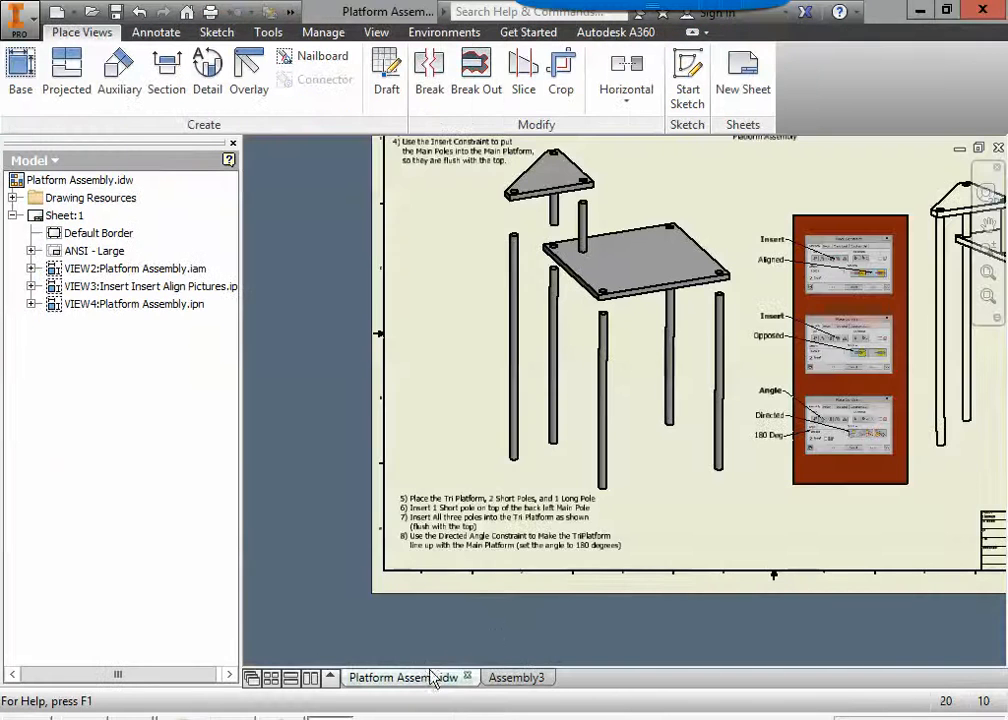
pyautogui.moveTo(607, 382)
pyautogui.mouseDown(button='middle')
pyautogui.moveTo(592, 428)
pyautogui.moveTo(558, 428)
pyautogui.mouseUp(button='middle')
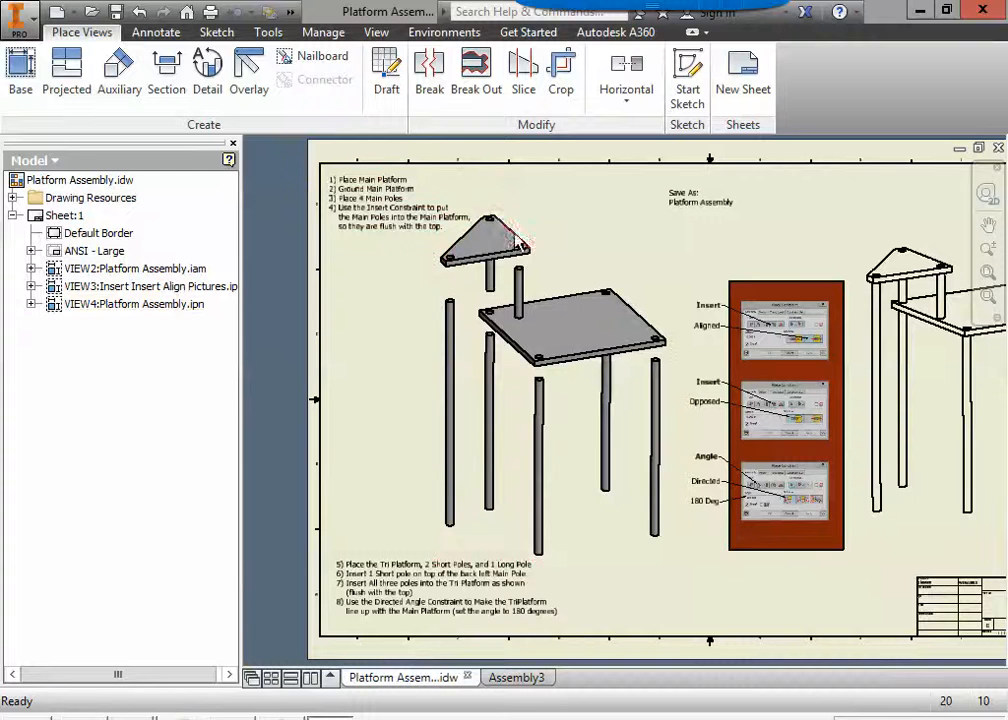
pyautogui.click(520, 679)
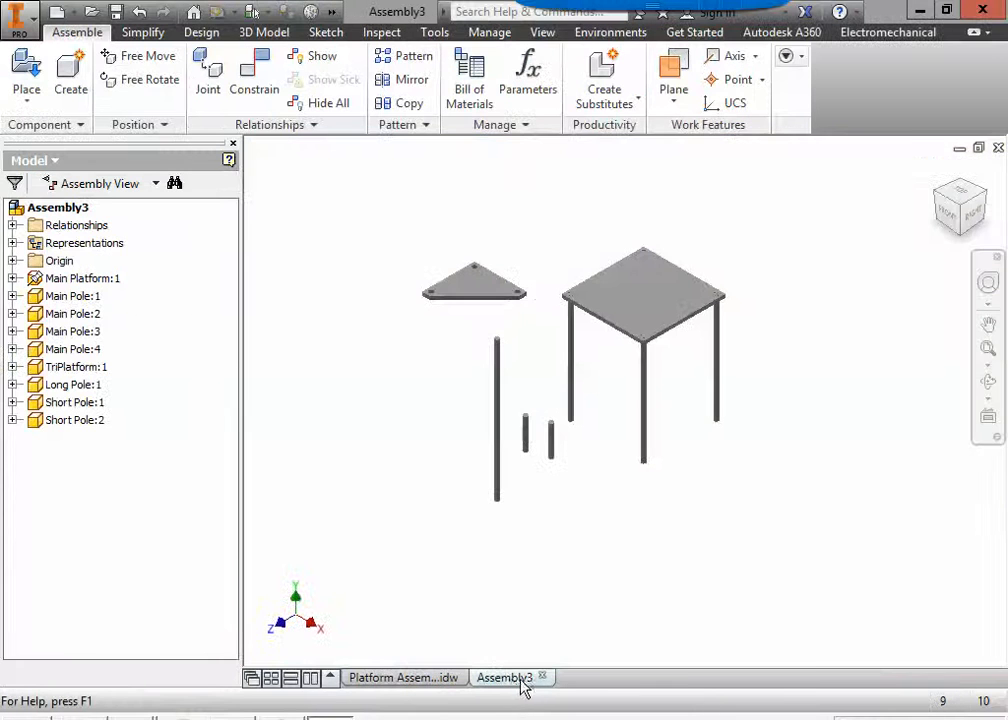
pyautogui.click(400, 679)
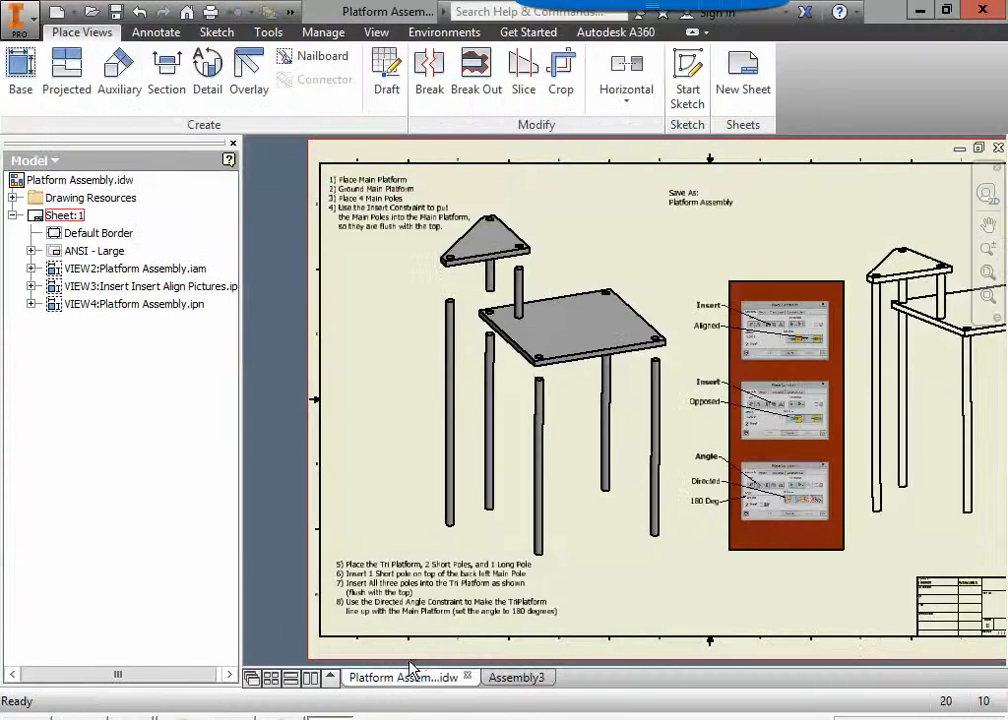
pyautogui.click(515, 680)
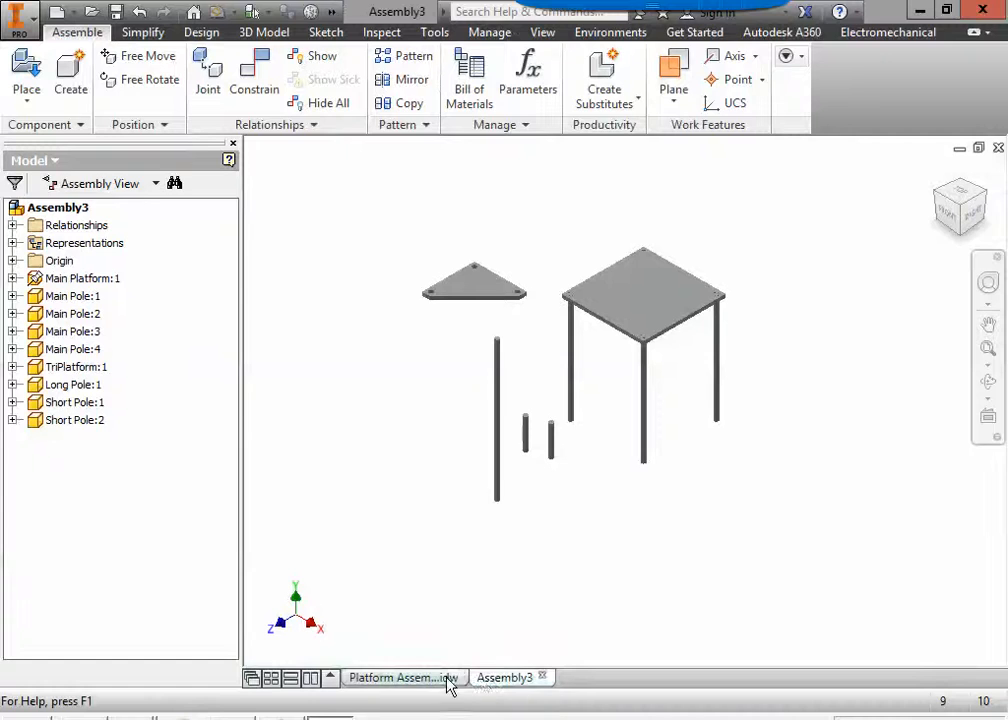
pyautogui.click(437, 680)
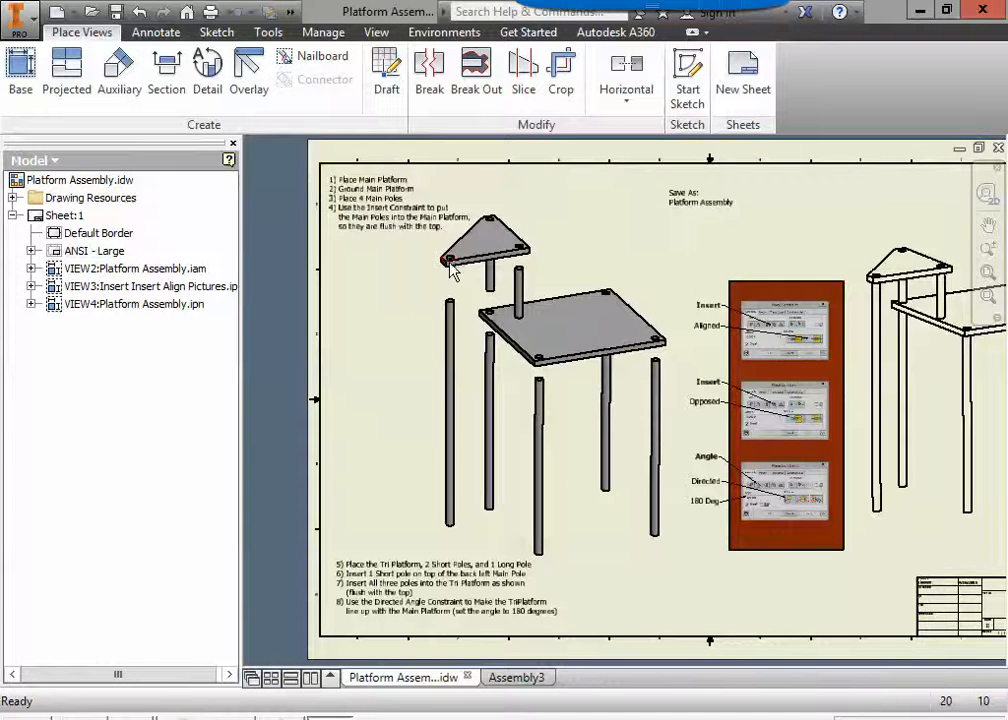
pyautogui.click(515, 678)
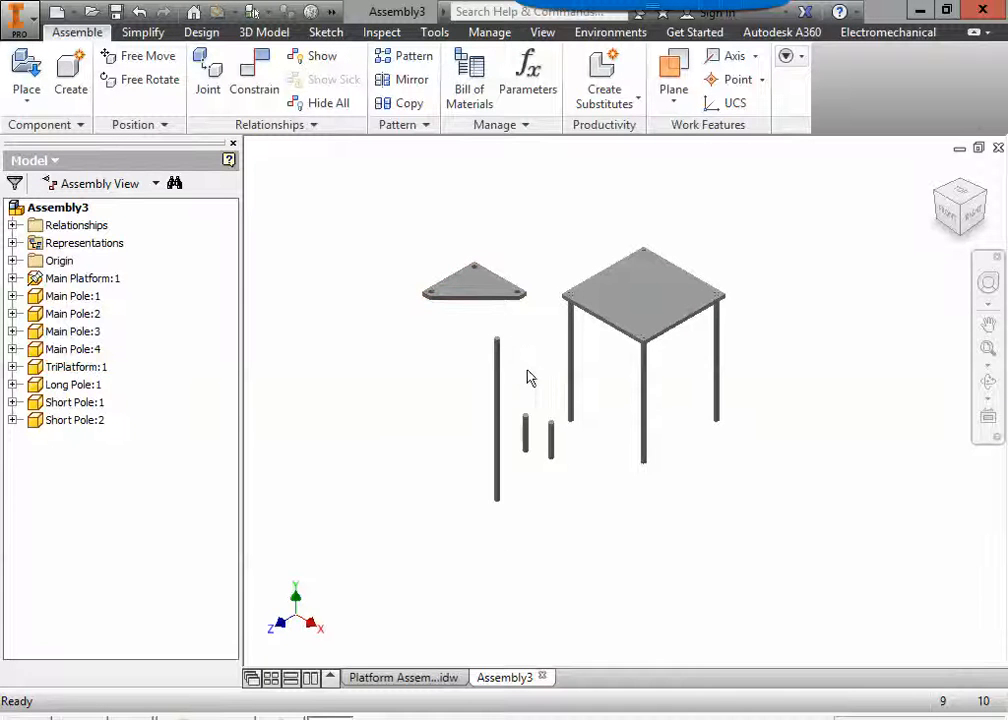
# Insert the Long Pole's top end into the TriPlatform's right corner hole with an Aligned Insert constraint.
pyautogui.moveTo(531, 373); pyautogui.dragTo(514, 437, button='middle')
pyautogui.scroll(-4, 519, 380)
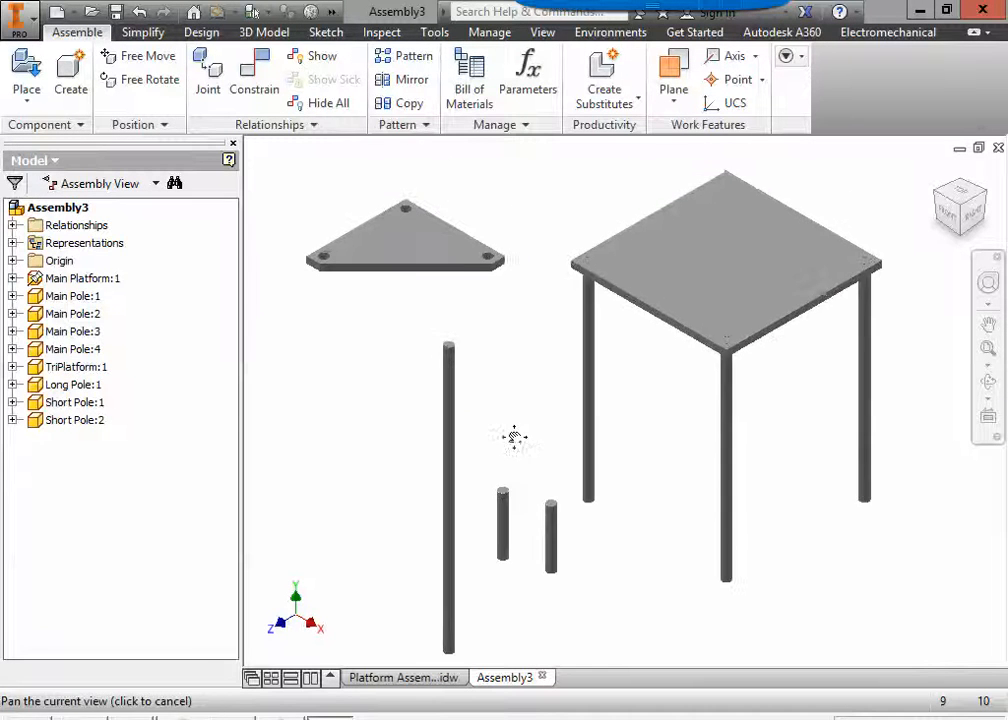
pyautogui.click(254, 75)
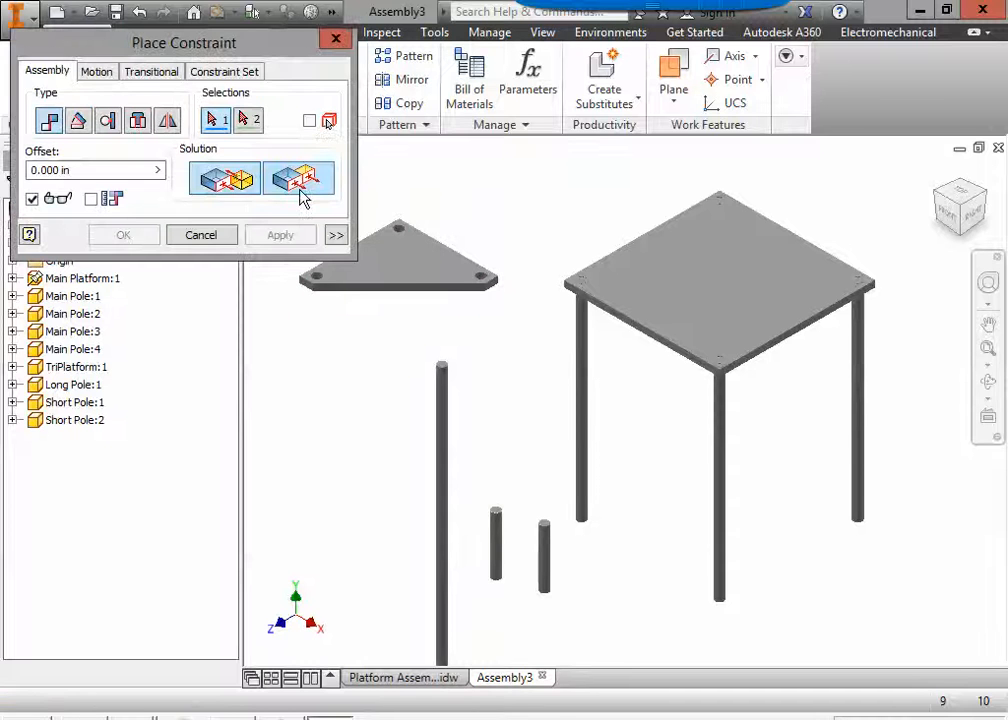
pyautogui.click(139, 124)
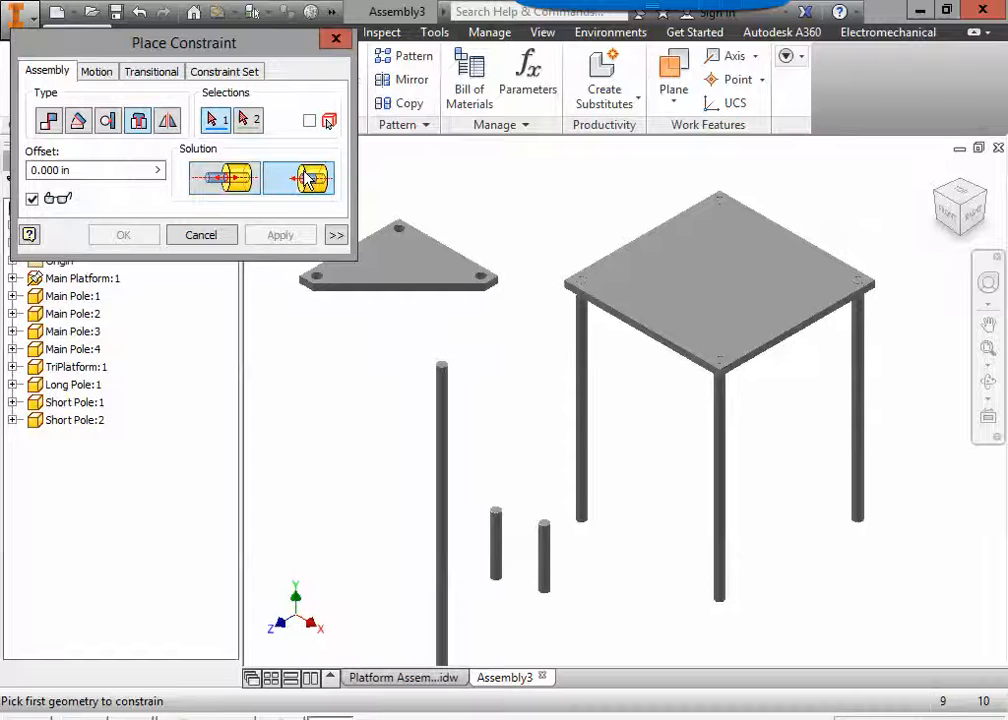
pyautogui.click(443, 367)
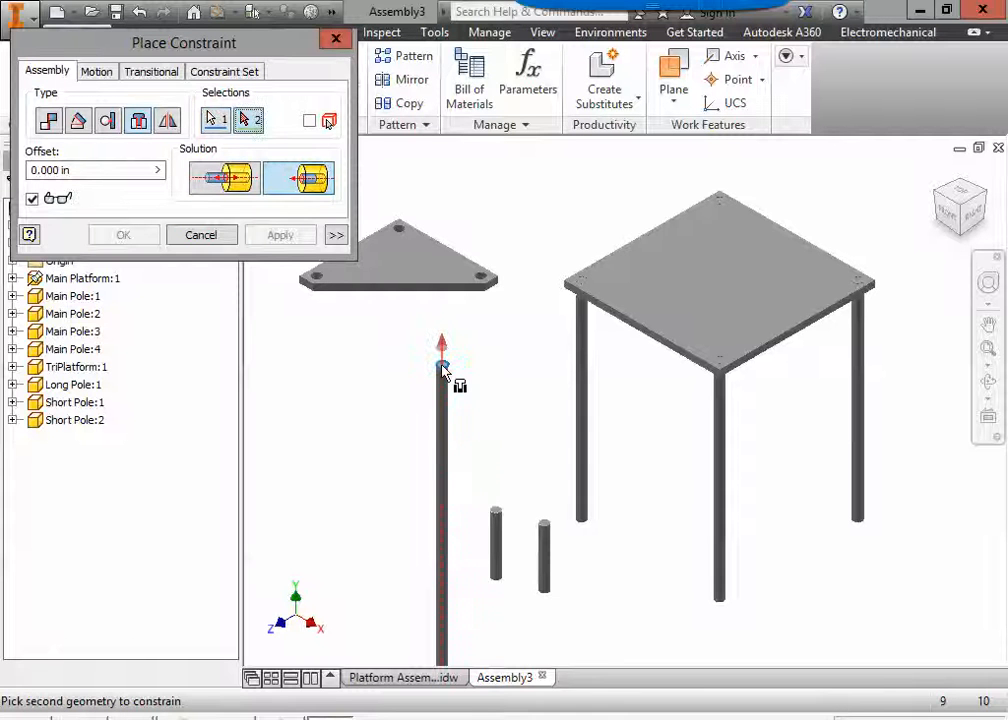
pyautogui.click(484, 276)
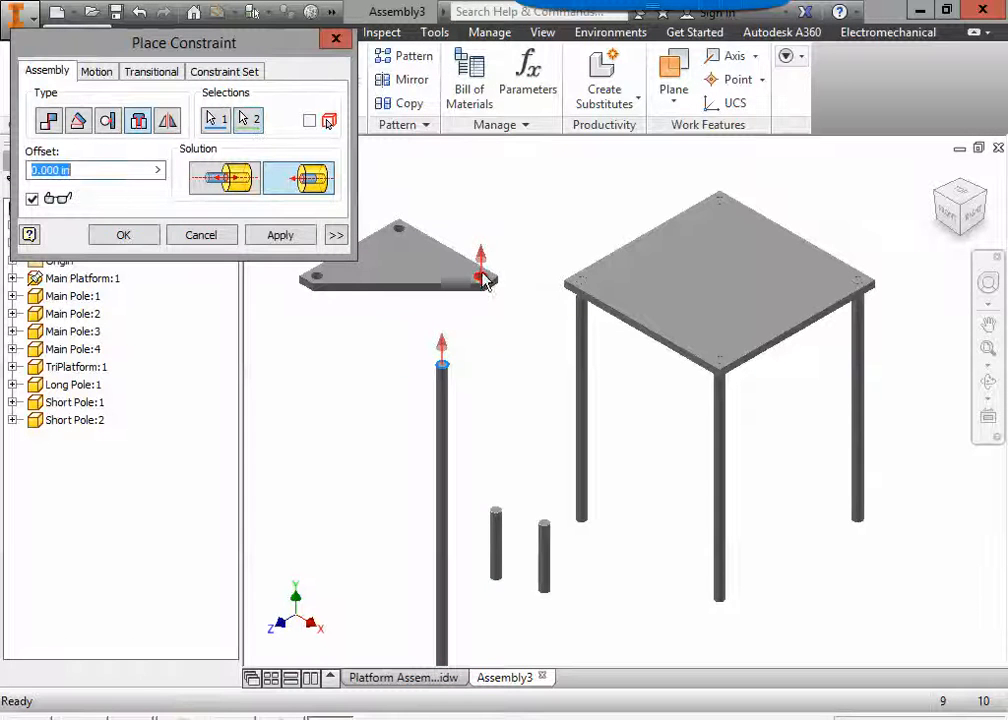
pyautogui.click(270, 240)
# Insert the first Short Pole's top end into the TriPlatform's back corner hole with an Aligned Insert constraint.
pyautogui.click(503, 518)
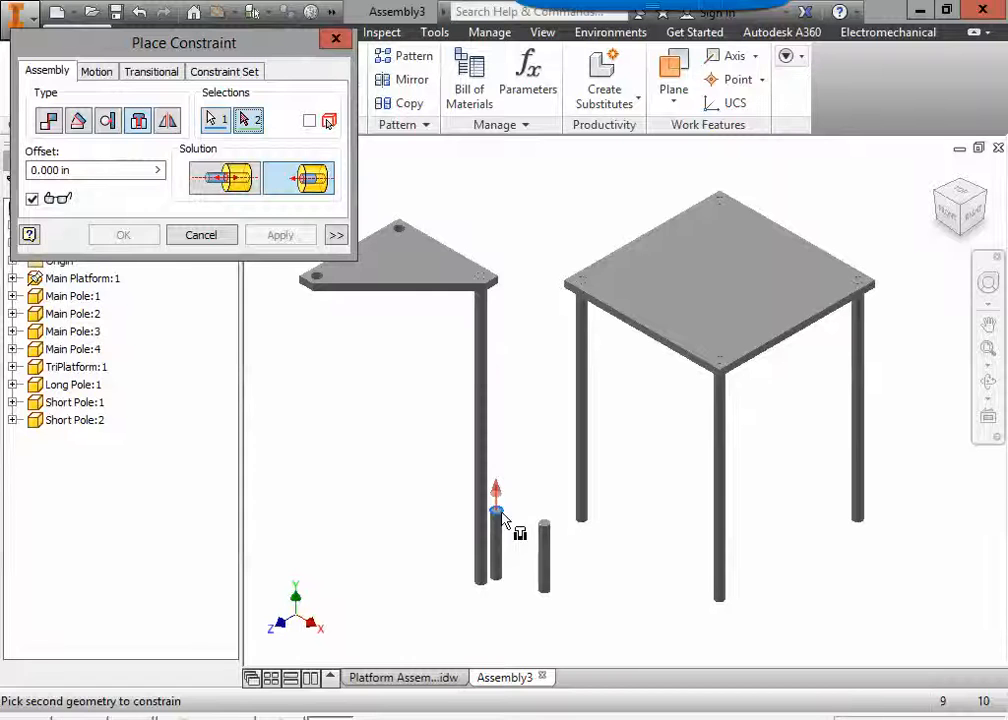
pyautogui.click(401, 234)
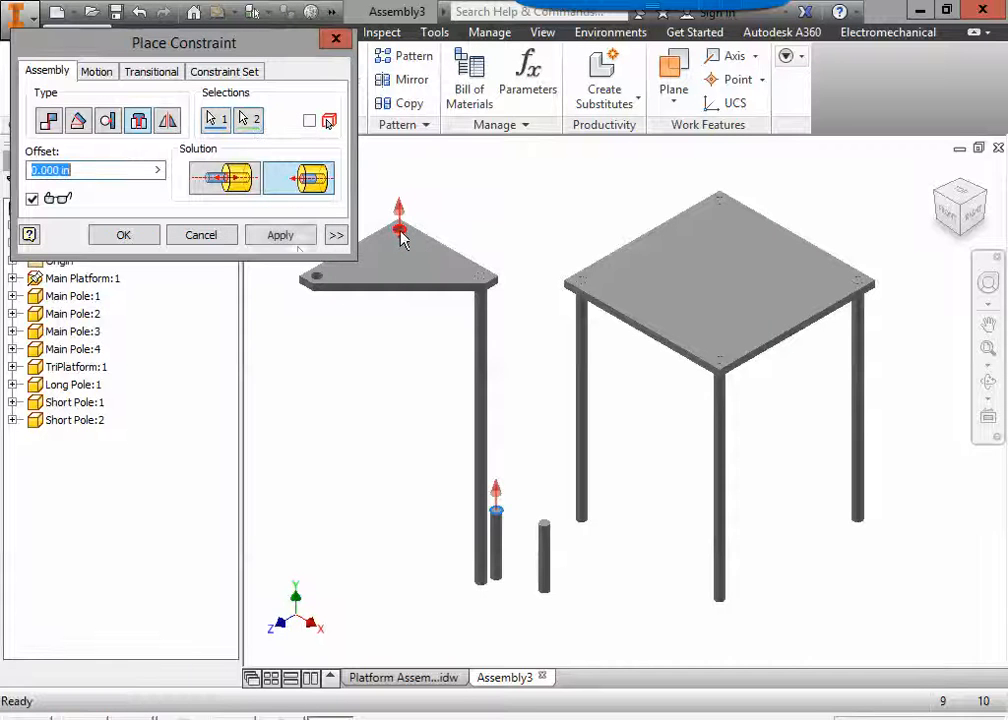
pyautogui.click(297, 240)
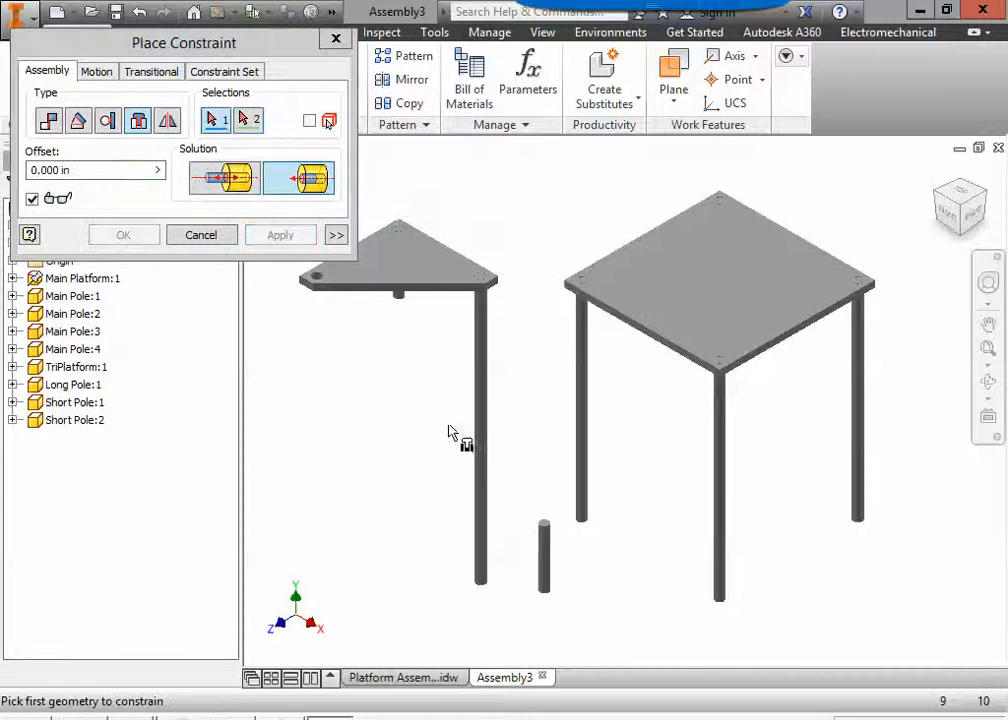
# Insert the second Short Pole's top end into the TriPlatform's left corner hole with an Aligned Insert constraint and finish constraining.
pyautogui.click(548, 528)
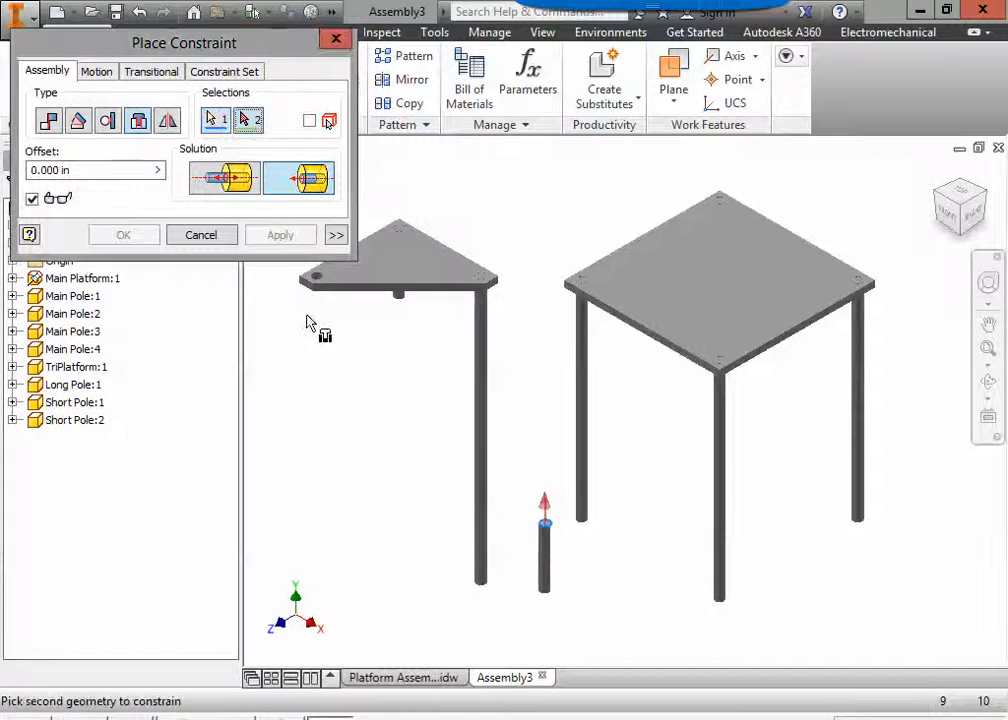
pyautogui.click(319, 276)
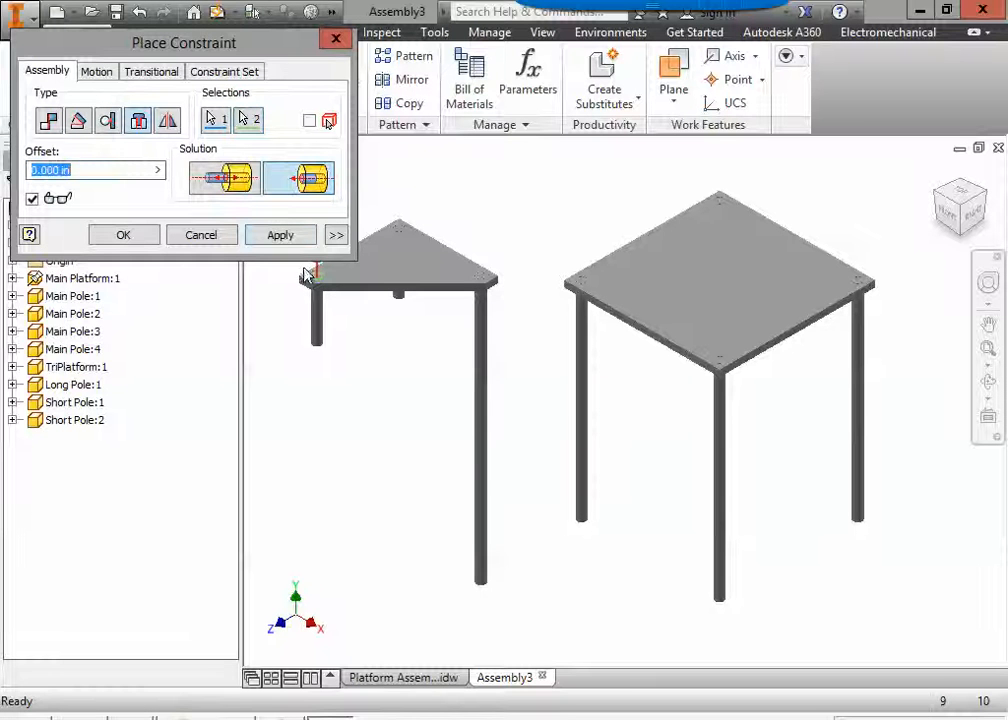
pyautogui.click(282, 237)
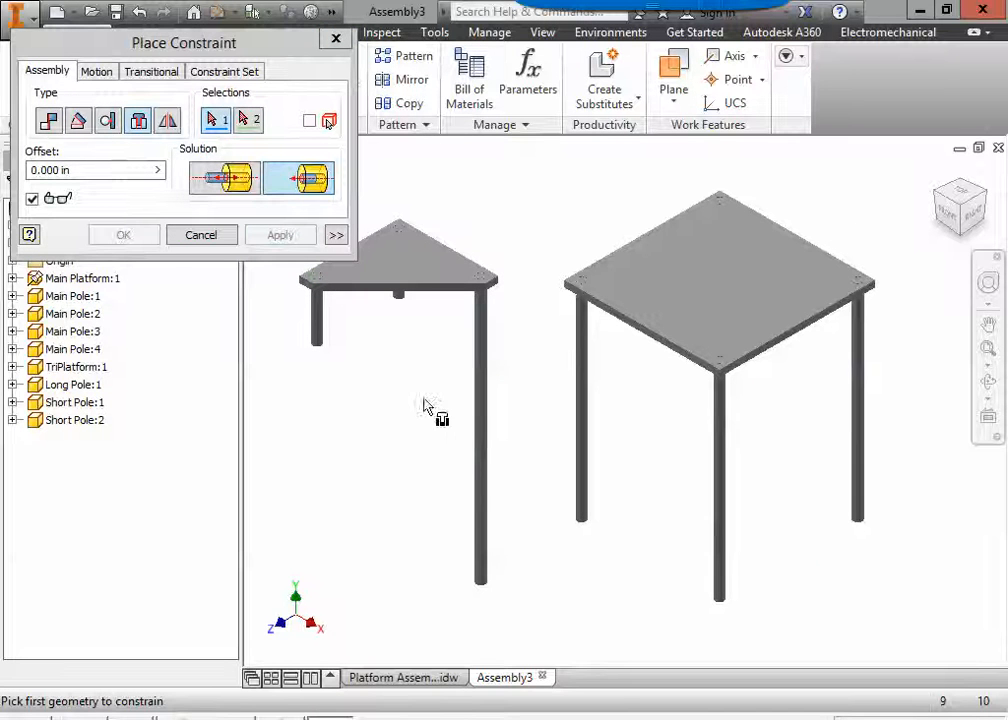
pyautogui.click(196, 236)
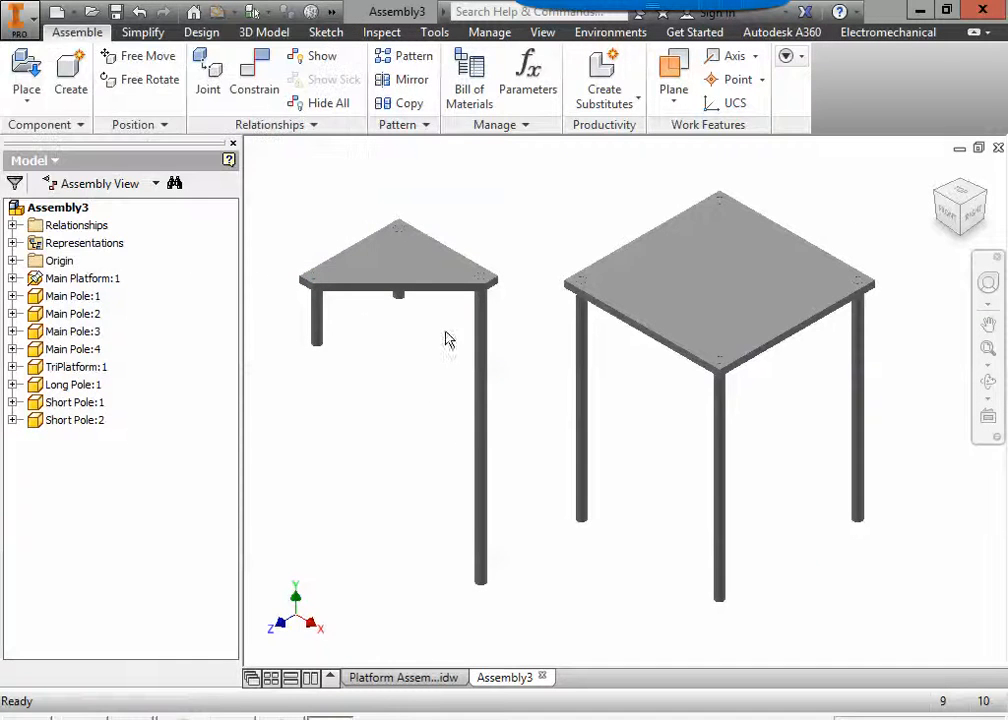
# Attach the TriPlatform's left Short Pole by its bottom end to the main platform's left corner with an Opposed Insert constraint.
pyautogui.moveTo(467, 297); pyautogui.dragTo(508, 320)
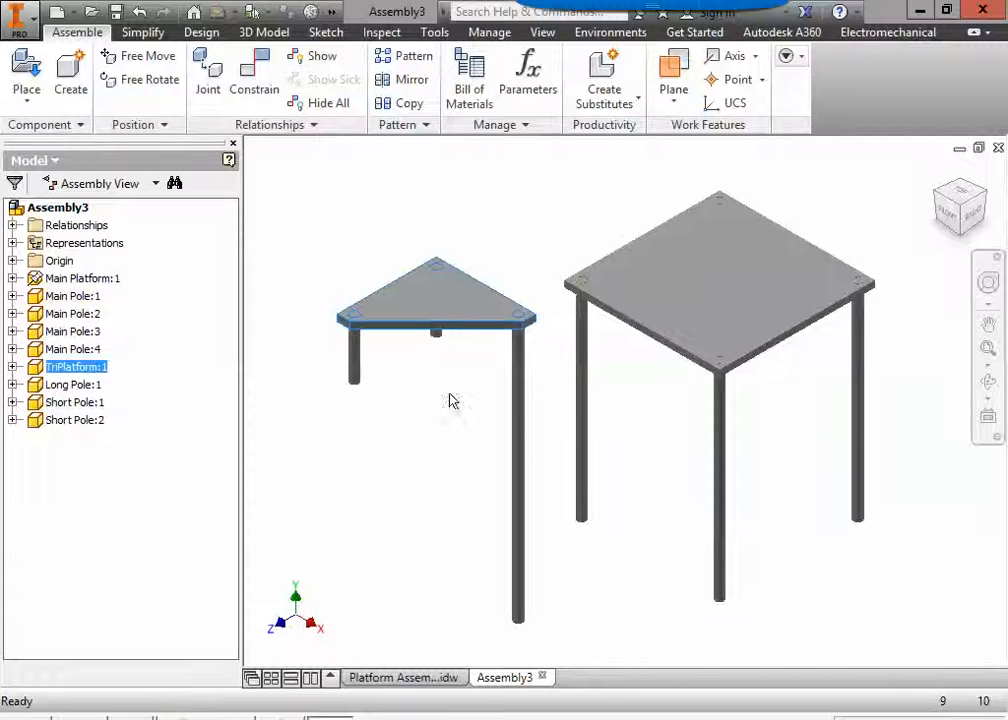
pyautogui.click(254, 92)
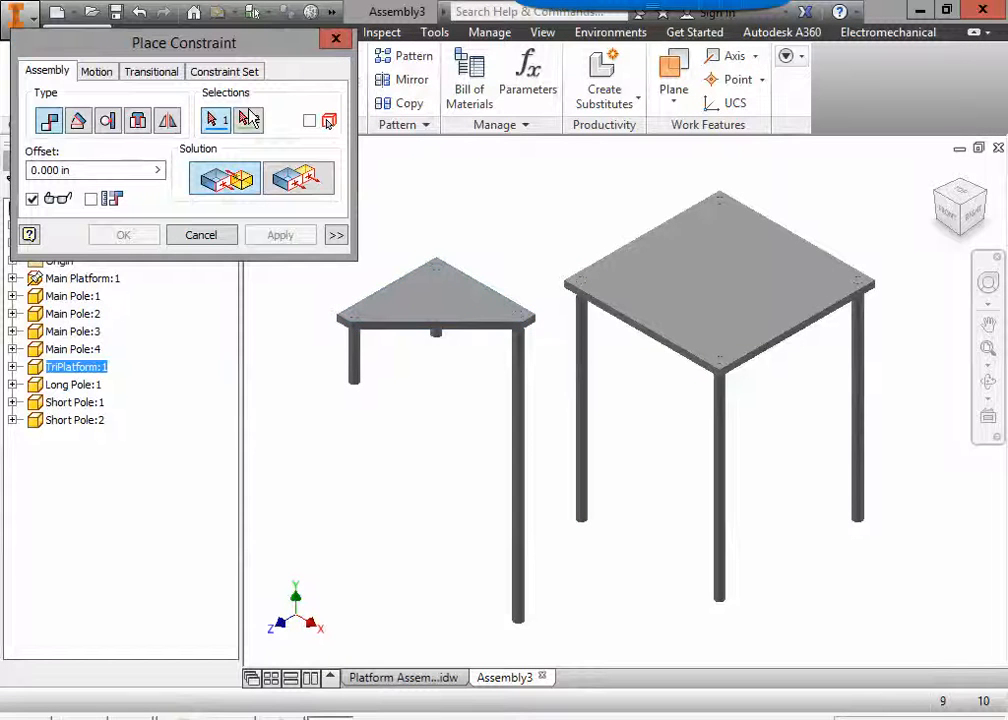
pyautogui.click(139, 122)
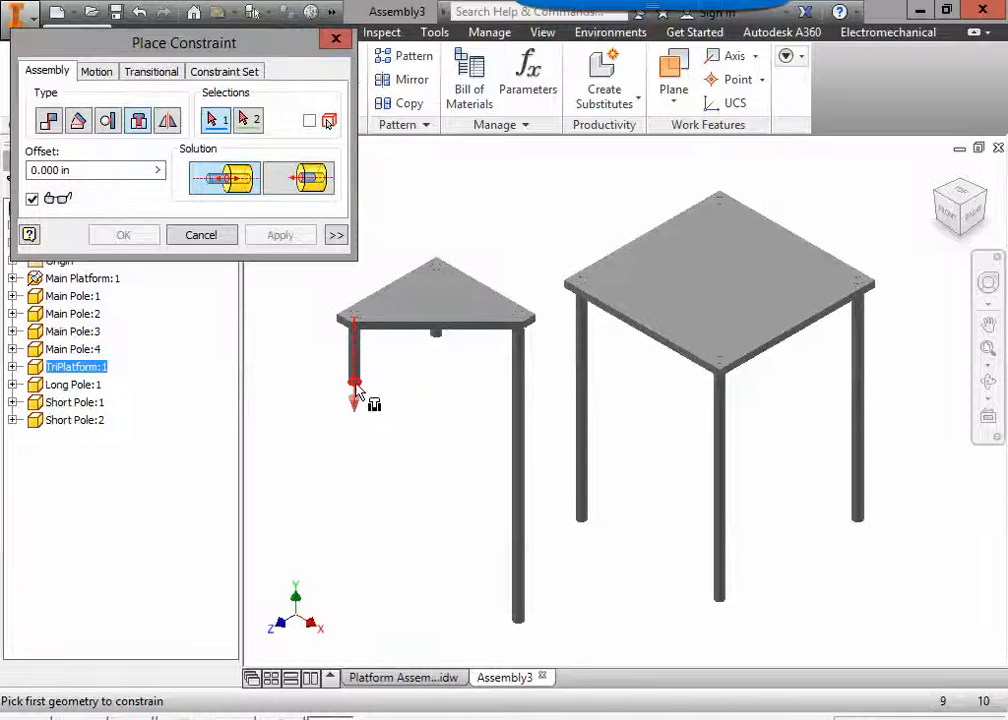
pyautogui.click(356, 386)
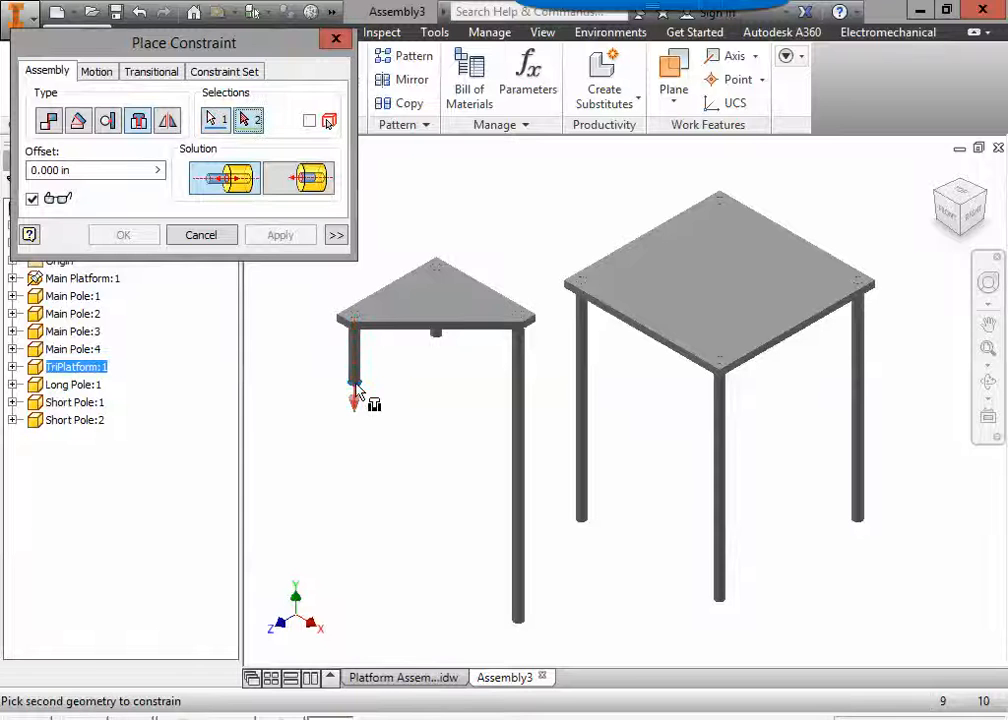
pyautogui.click(584, 318)
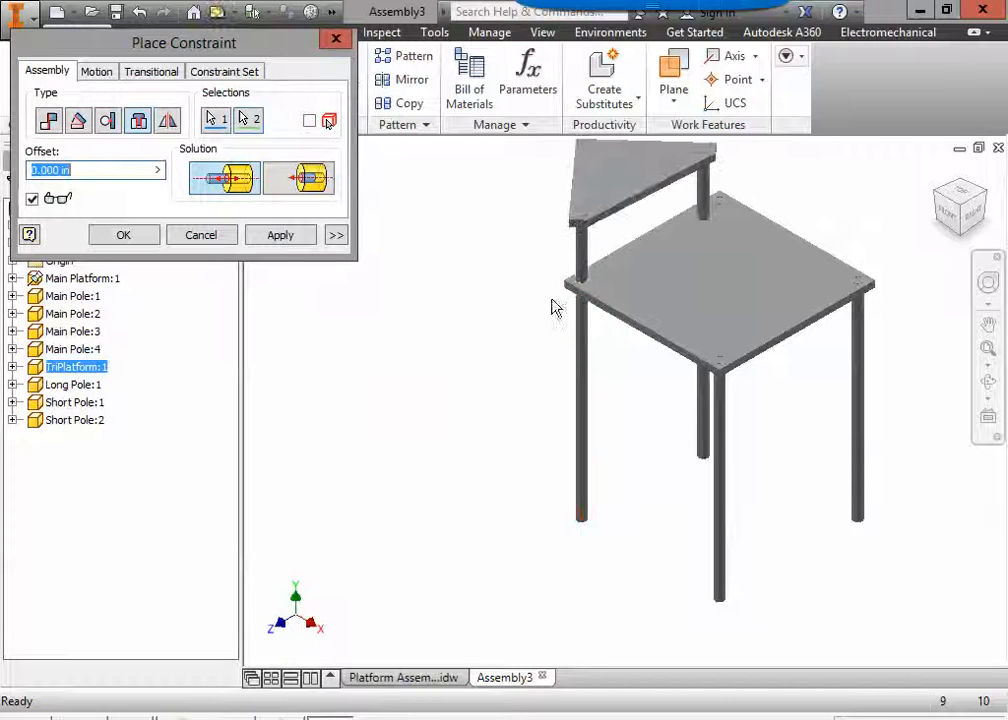
pyautogui.click(280, 243)
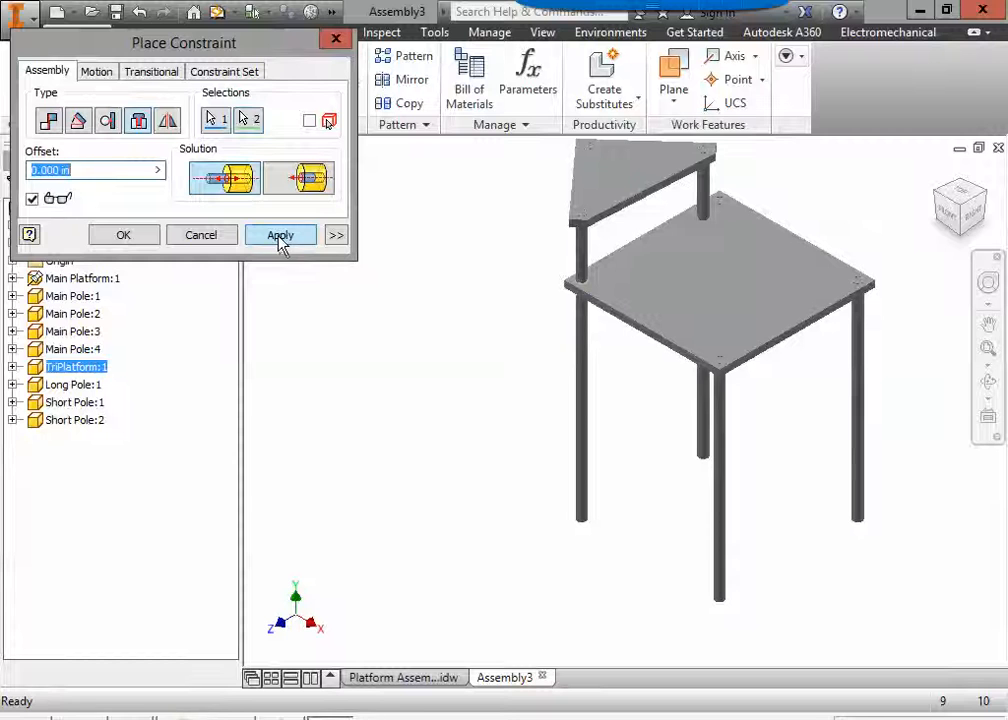
pyautogui.click(212, 237)
# Swing the TriPlatform about its attached Short Pole until it stands clear of the main platform.
pyautogui.moveTo(604, 195); pyautogui.dragTo(521, 262)
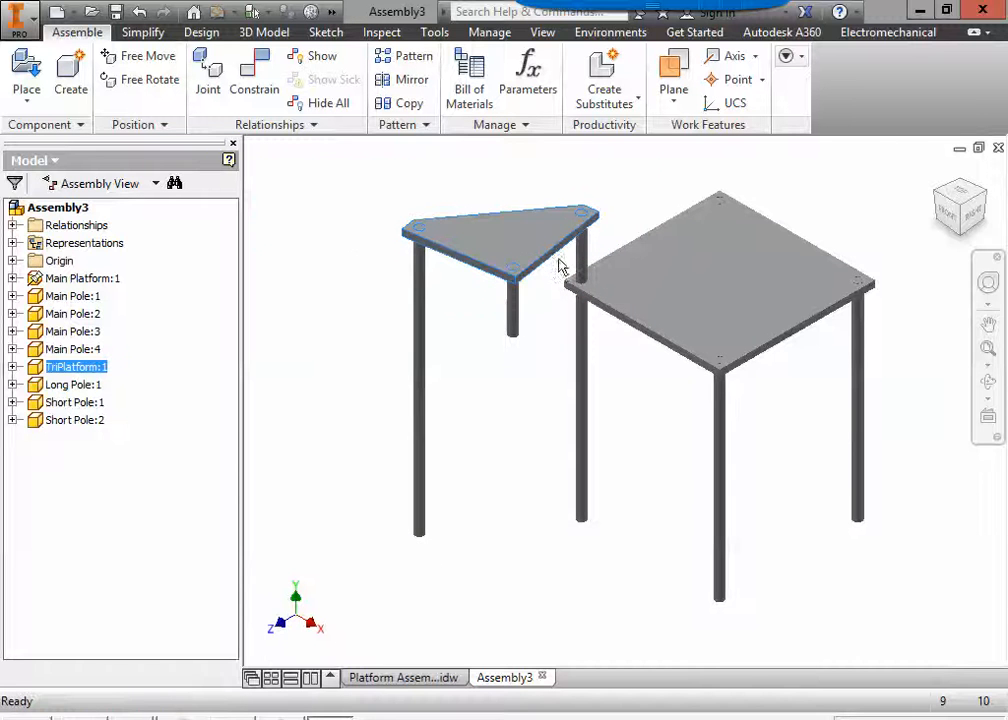
pyautogui.scroll(-3, 544, 252)
pyautogui.scroll(1, 544, 252)
pyautogui.scroll(2, 508, 305)
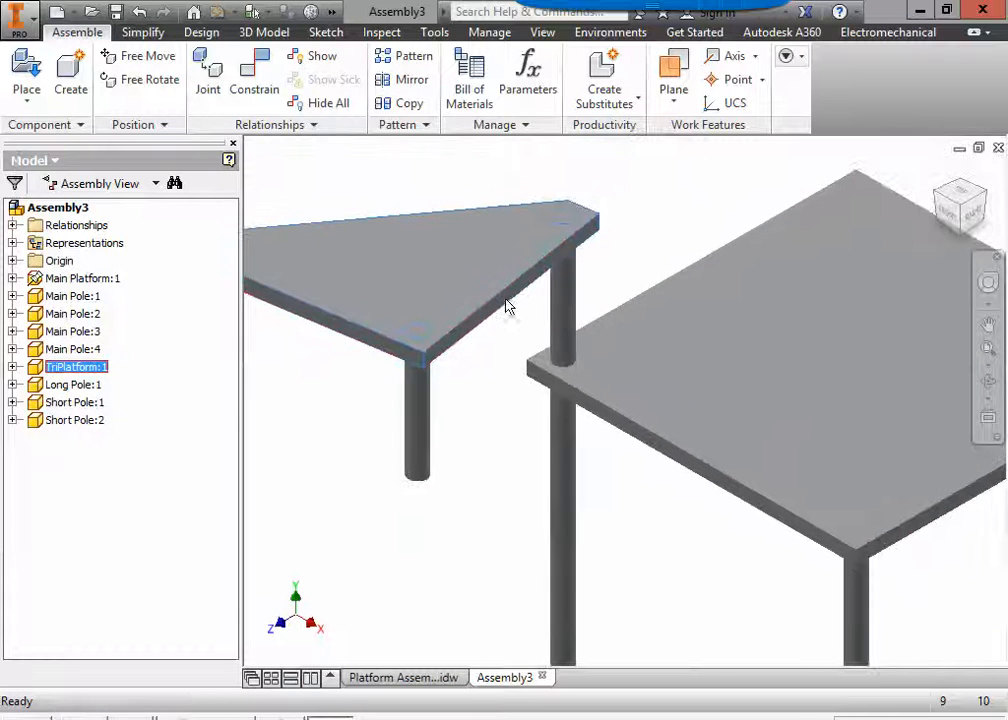
pyautogui.scroll(1, 508, 305)
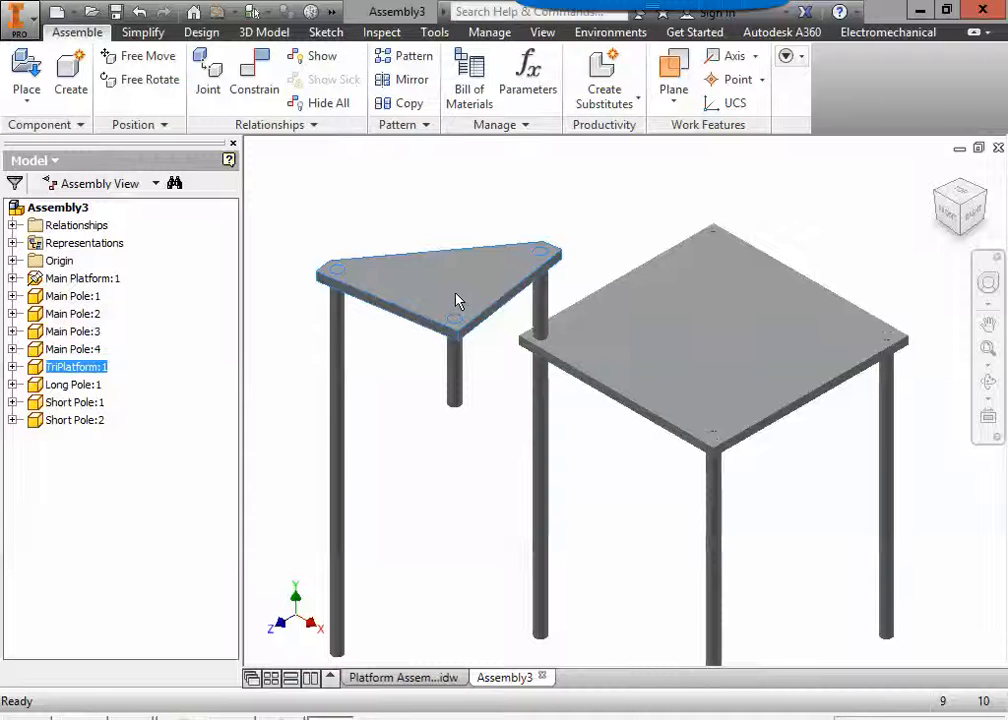
# Set up a Directed Angle constraint between the main platform's front-left edge face and the TriPlatform edge face beside its two Short Poles.
pyautogui.click(256, 88)
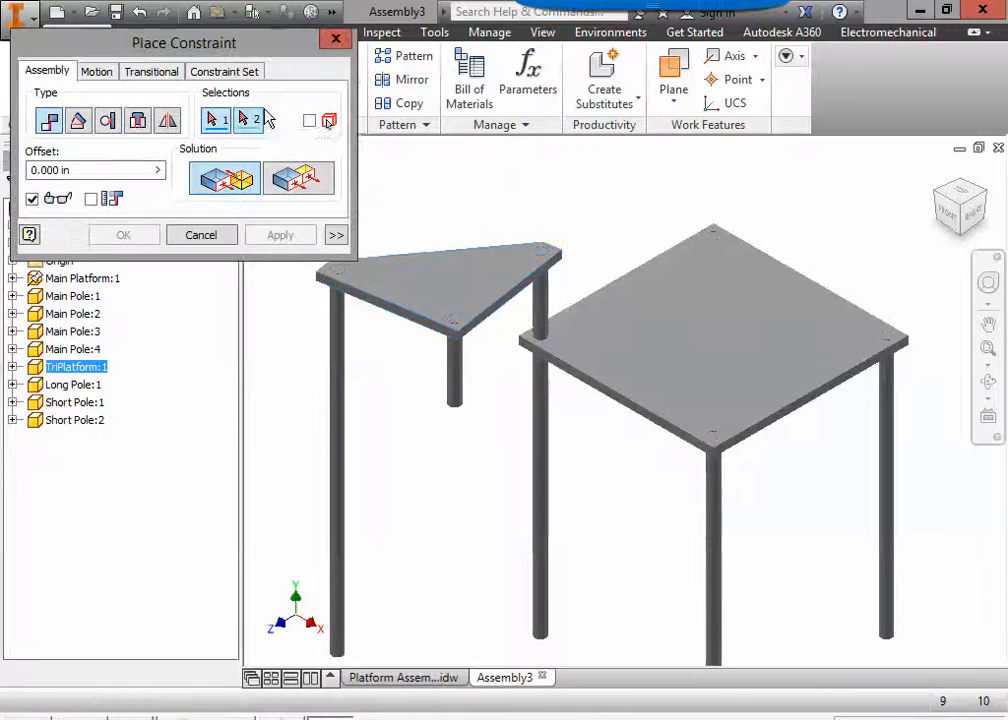
pyautogui.click(79, 121)
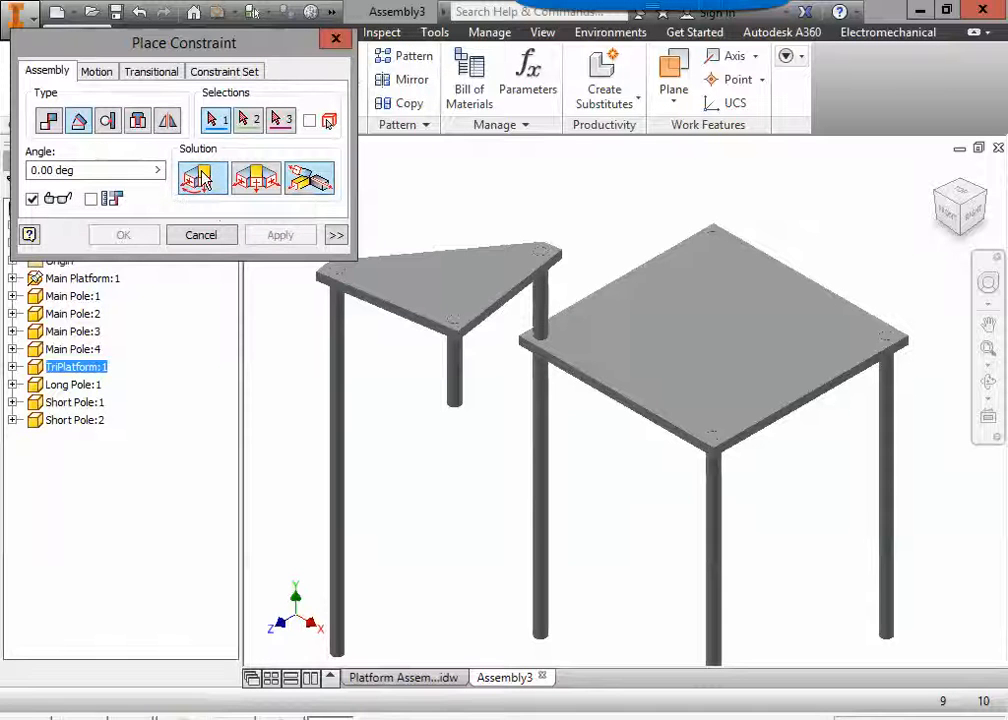
pyautogui.click(203, 178)
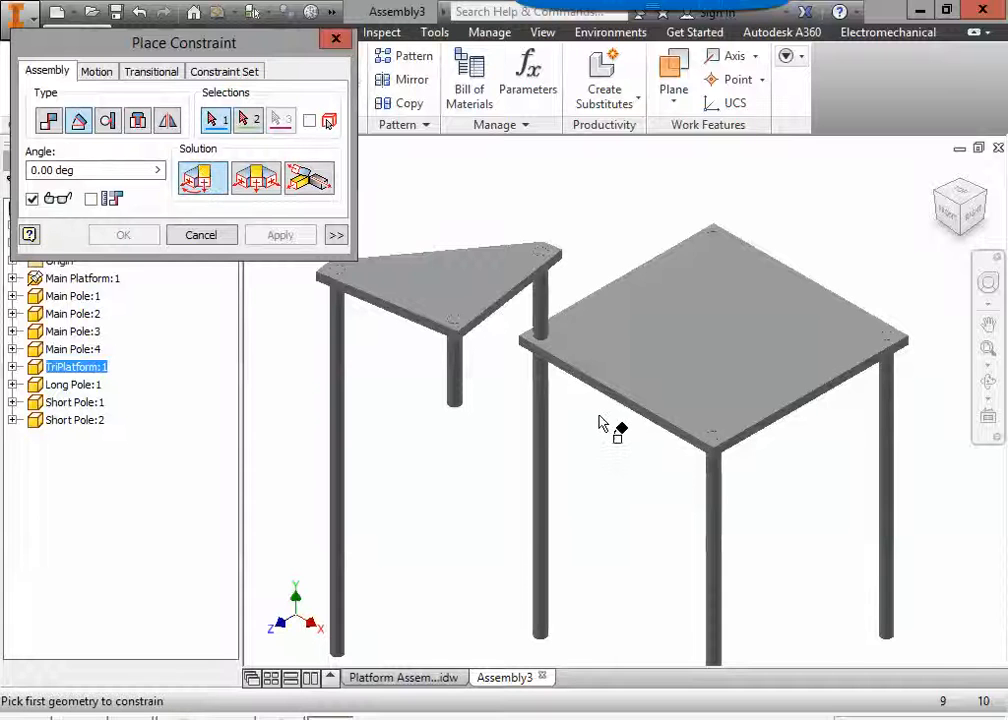
pyautogui.scroll(3, 600, 425)
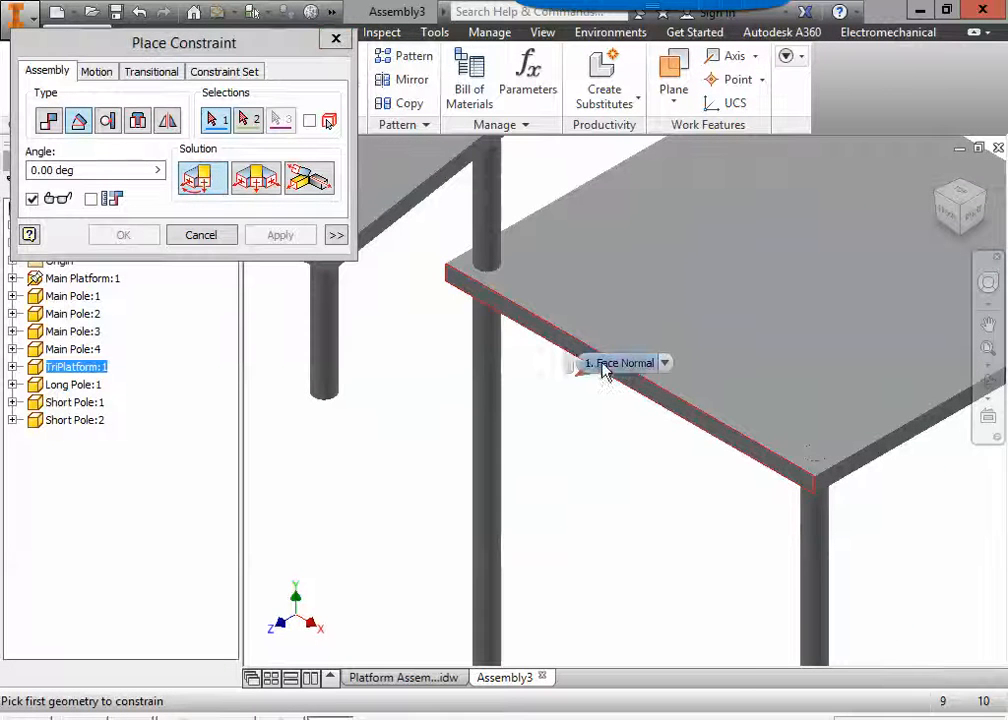
pyautogui.click(555, 343)
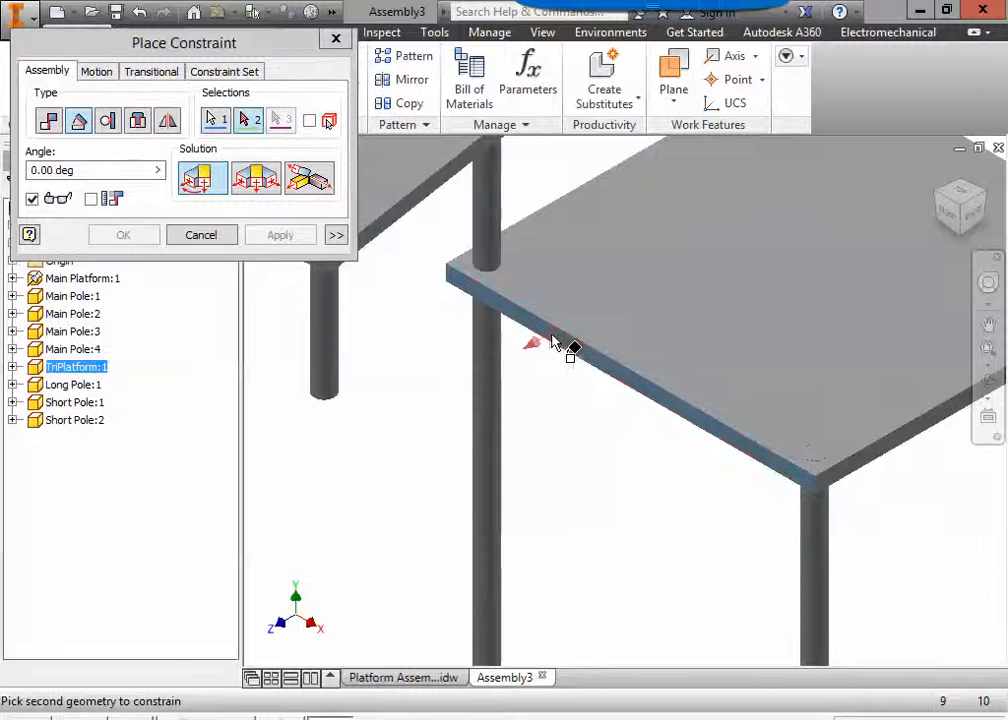
pyautogui.moveTo(448, 310); pyautogui.dragTo(472, 355, button='middle')
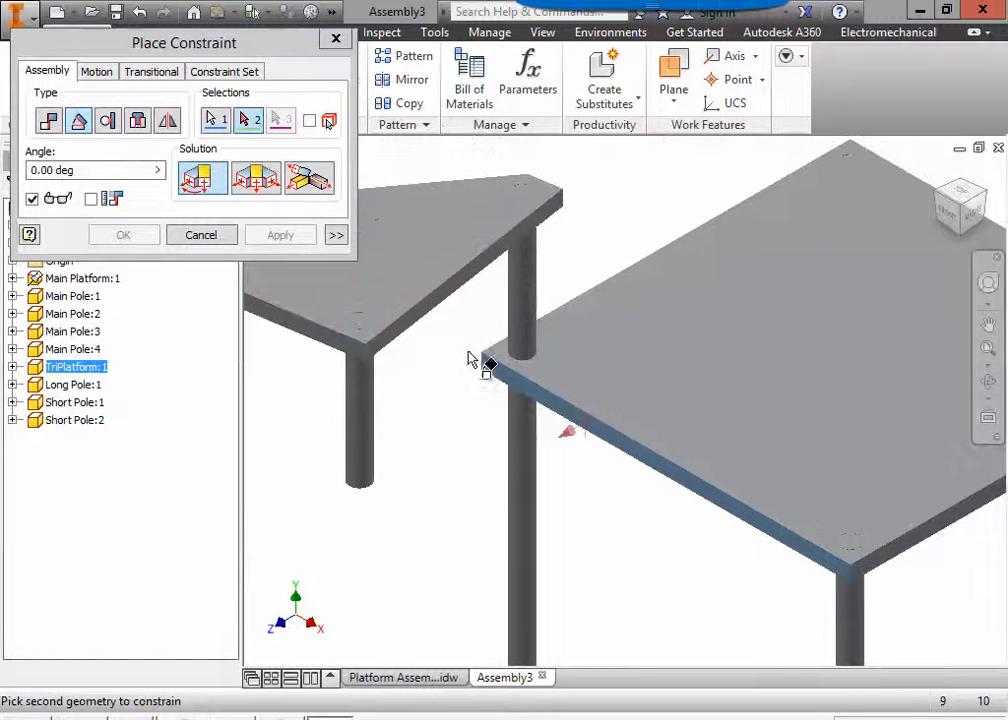
pyautogui.click(446, 300)
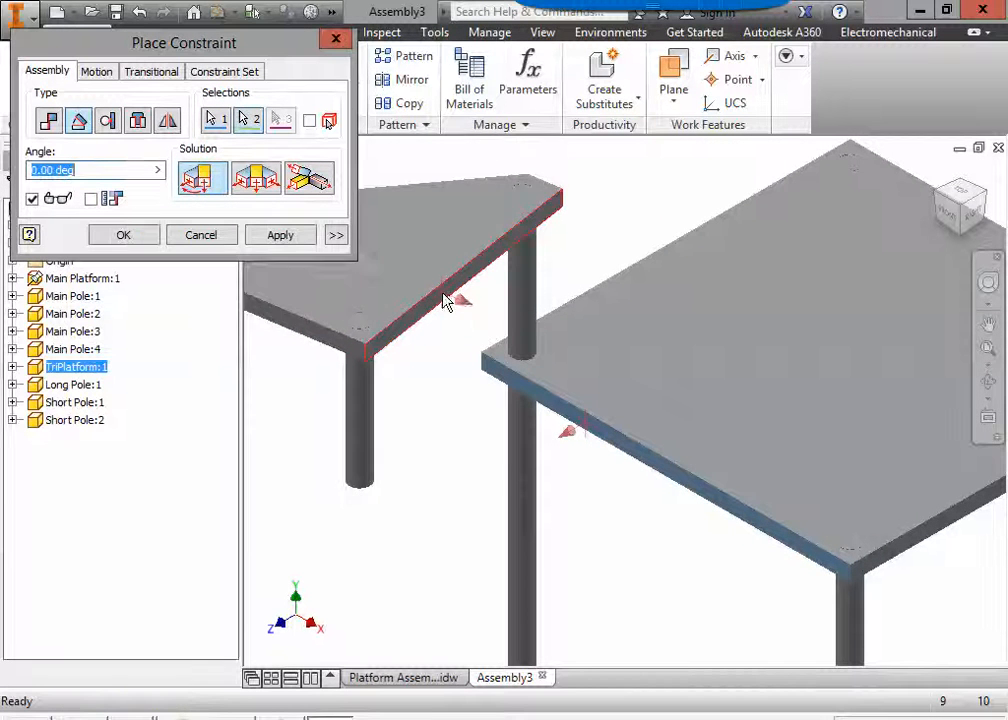
# Set the constraint angle to 180 degrees, apply it and finish constraining.
pyautogui.scroll(-2, 484, 328)
pyautogui.scroll(-2, 487, 326)
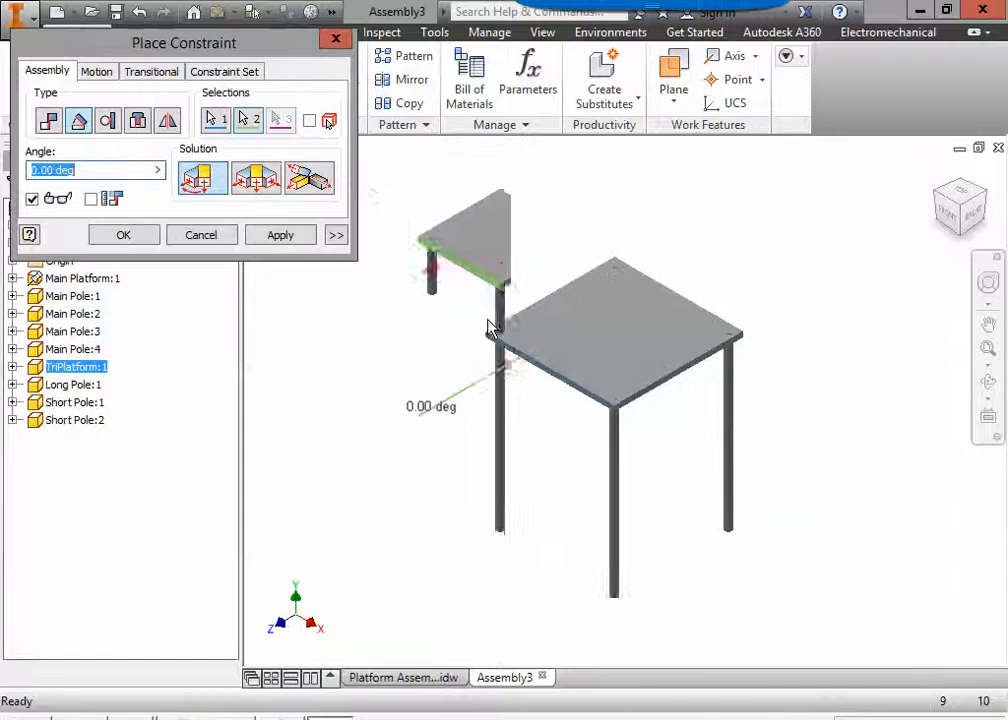
pyautogui.moveTo(488, 331); pyautogui.dragTo(504, 347, button='middle')
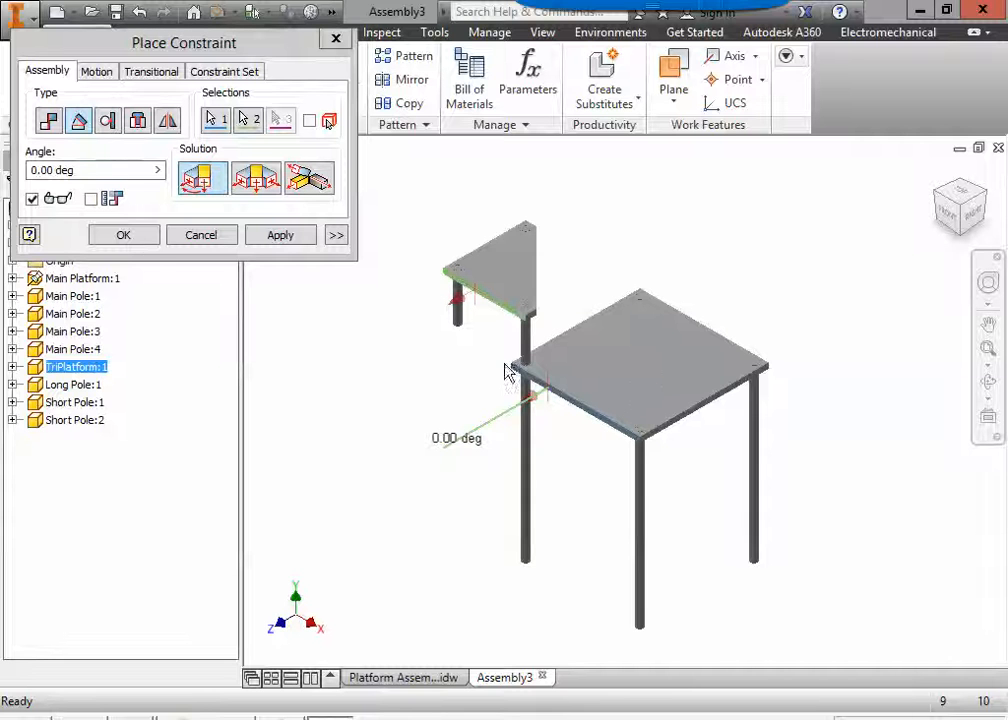
pyautogui.doubleClick(63, 169)
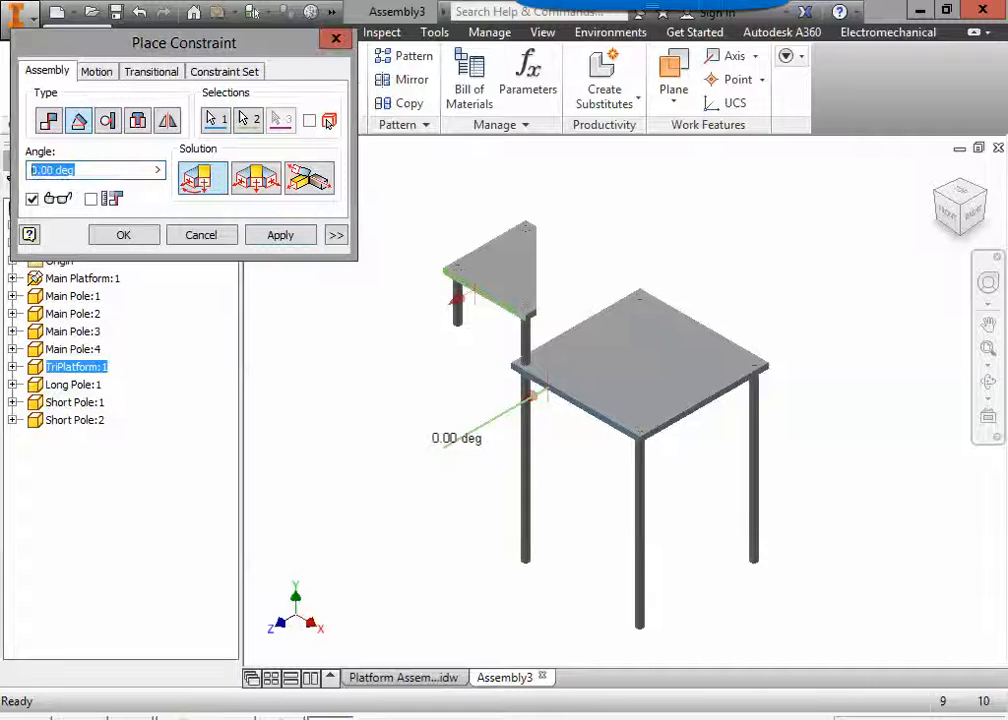
pyautogui.write('180')
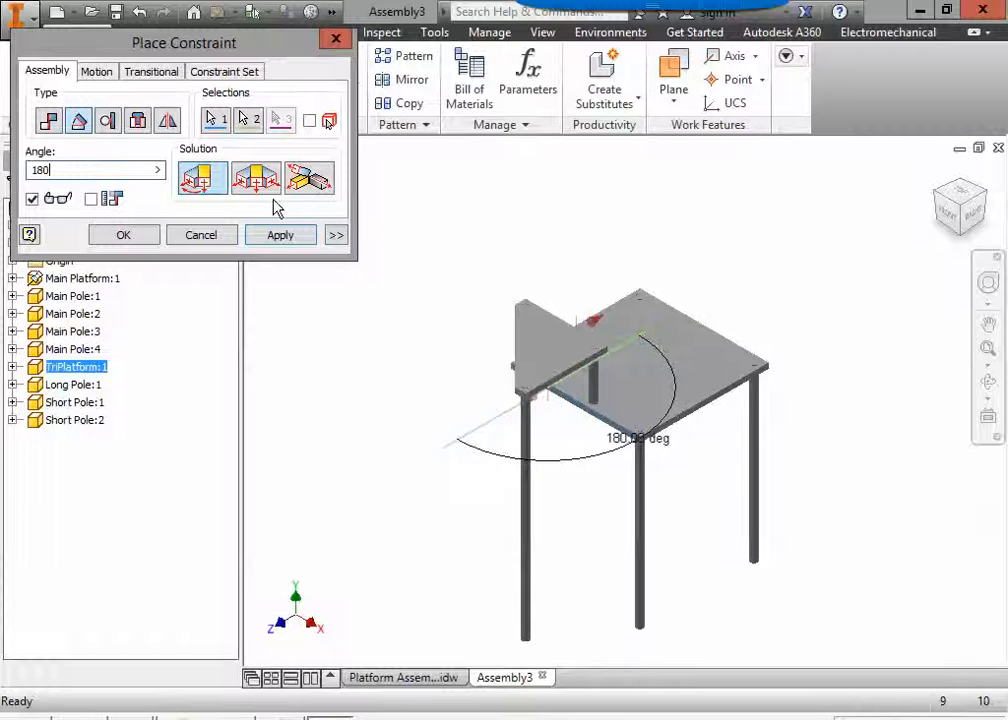
pyautogui.click(276, 235)
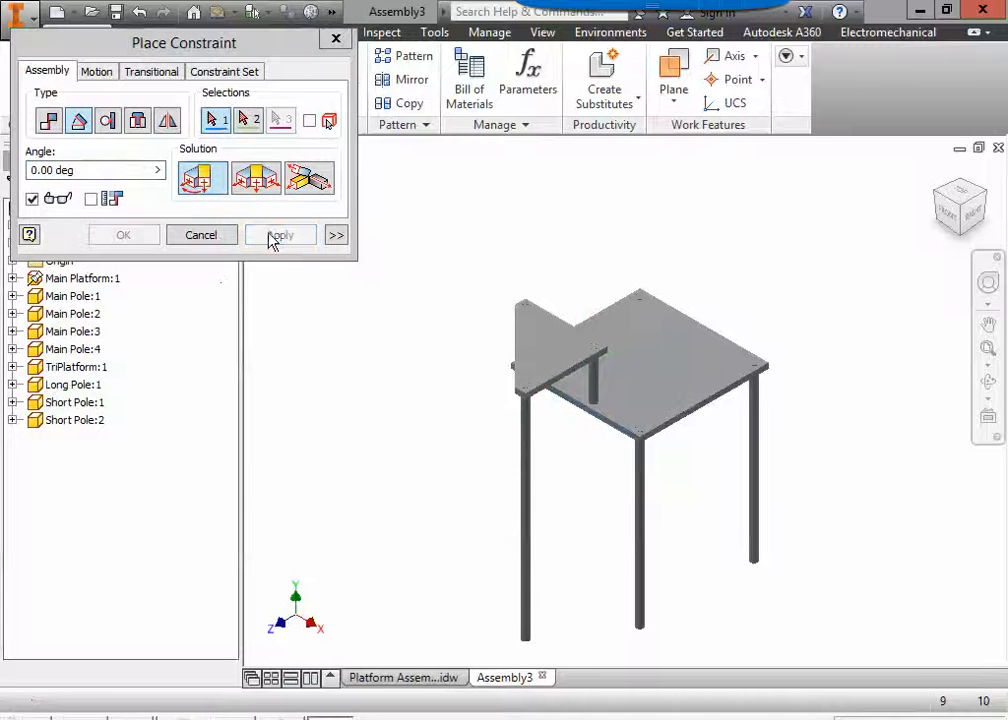
pyautogui.click(200, 235)
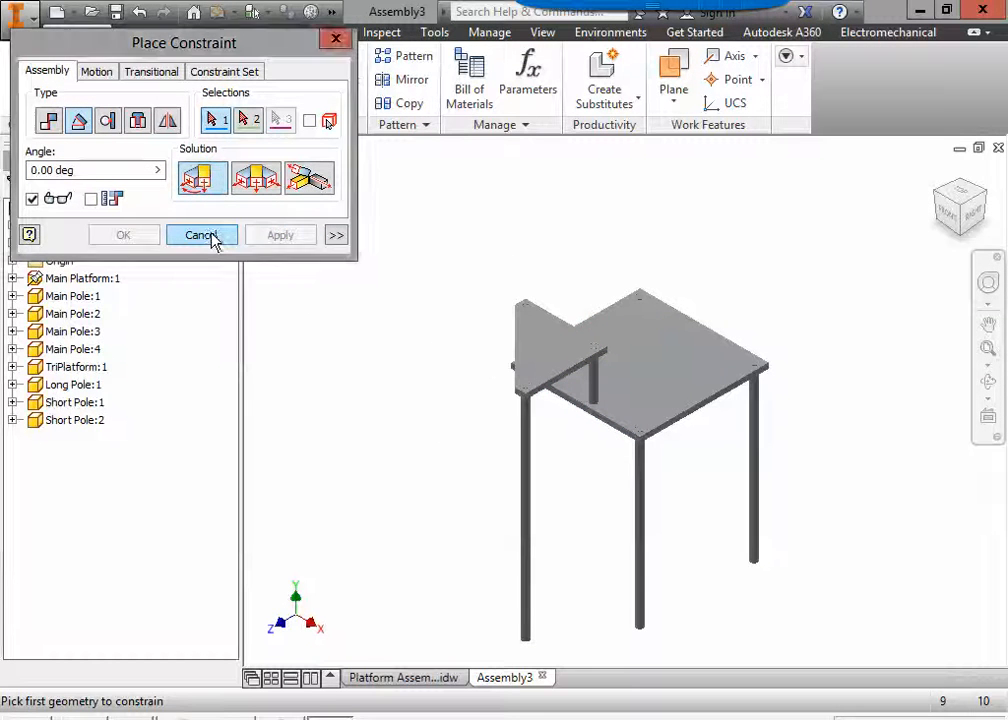
# Inspect the TriPlatform's alignment and pole positions on the main platform from several viewing angles.
pyautogui.scroll(-1, 630, 422)
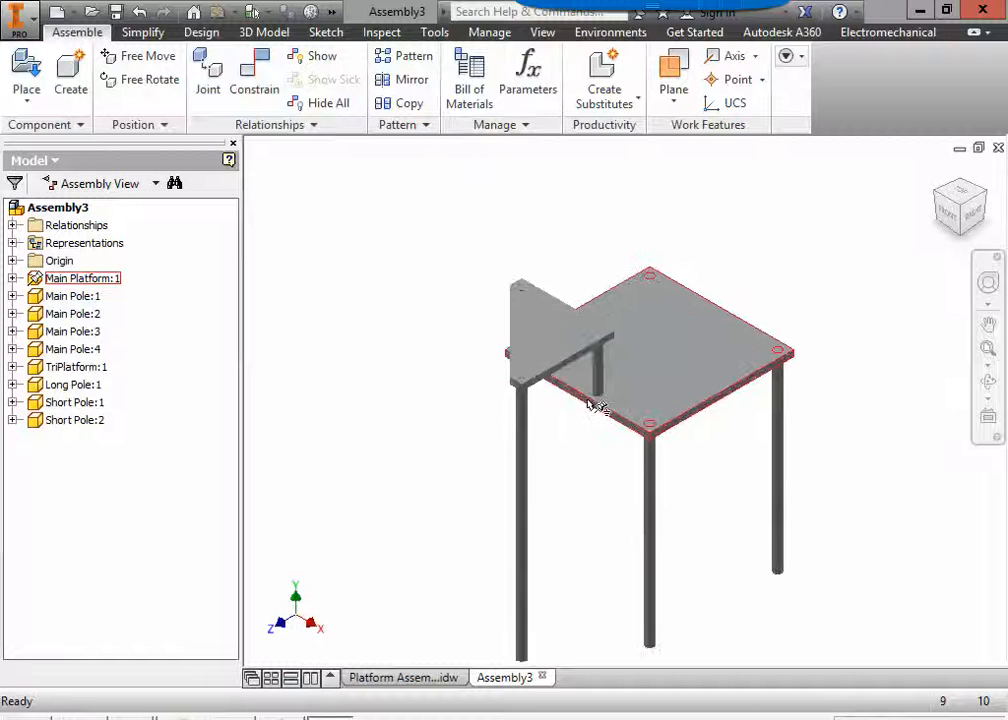
pyautogui.click(575, 333)
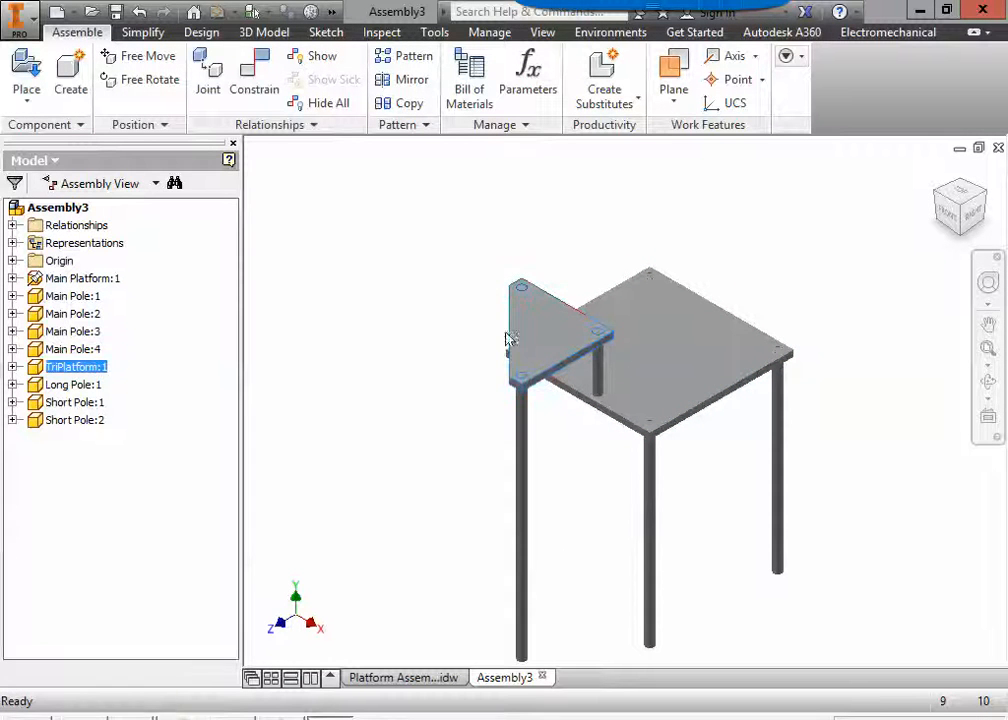
pyautogui.keyDown('shift'); pyautogui.moveTo(621, 500); pyautogui.dragTo(630, 457, button='middle'); pyautogui.keyUp('shift')
pyautogui.click(542, 481)
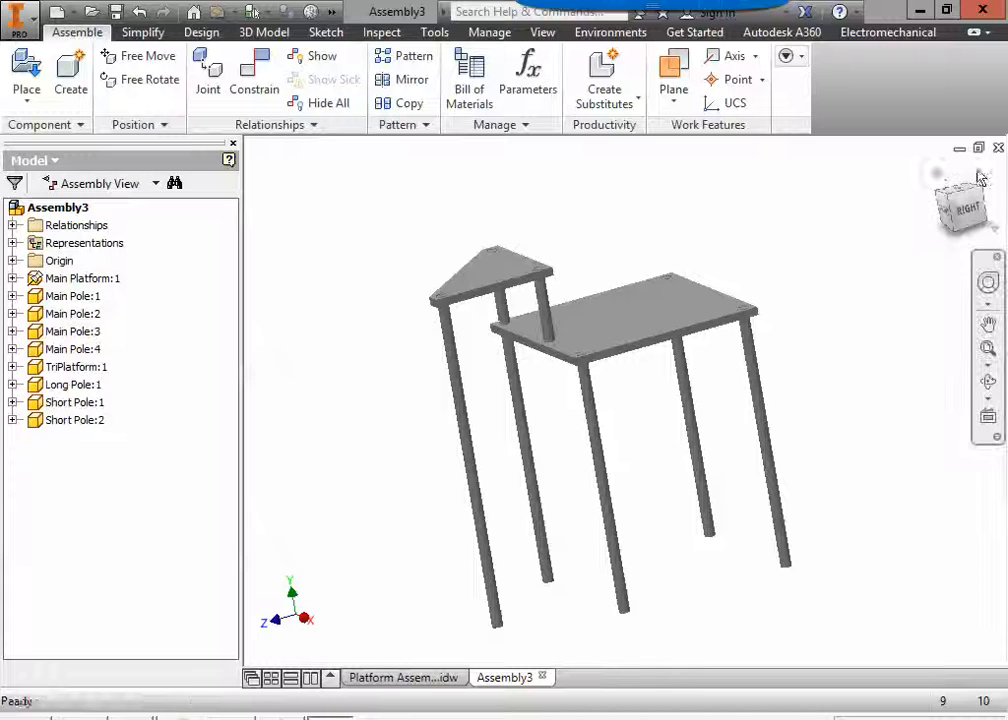
pyautogui.click(938, 173)
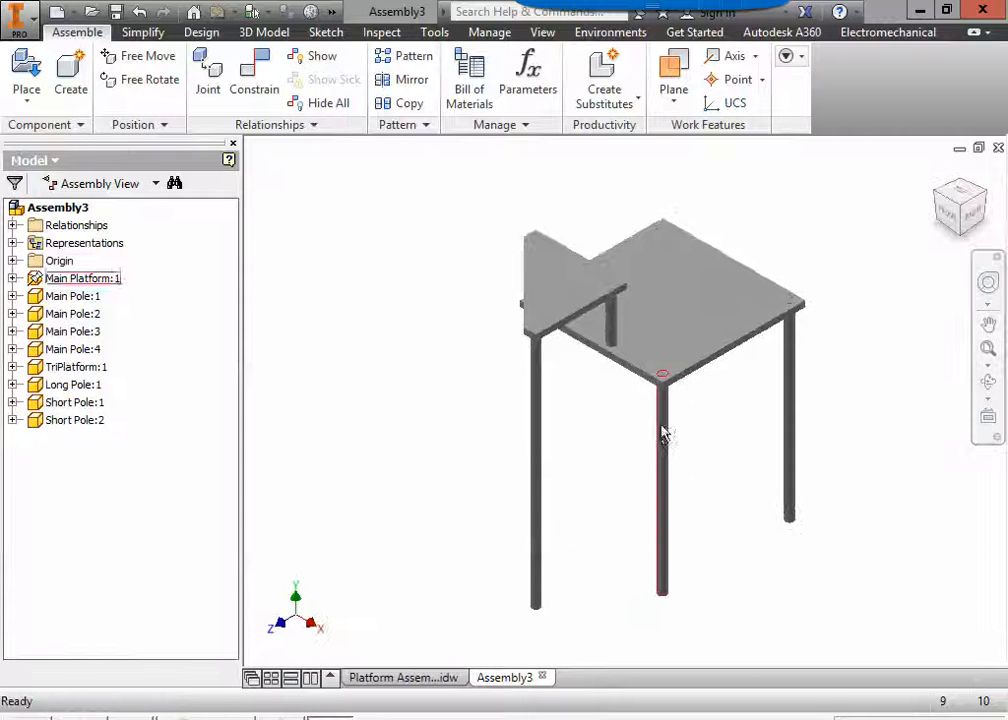
pyautogui.keyDown('shift'); pyautogui.moveTo(663, 433); pyautogui.dragTo(648, 428, button='middle'); pyautogui.keyUp('shift')
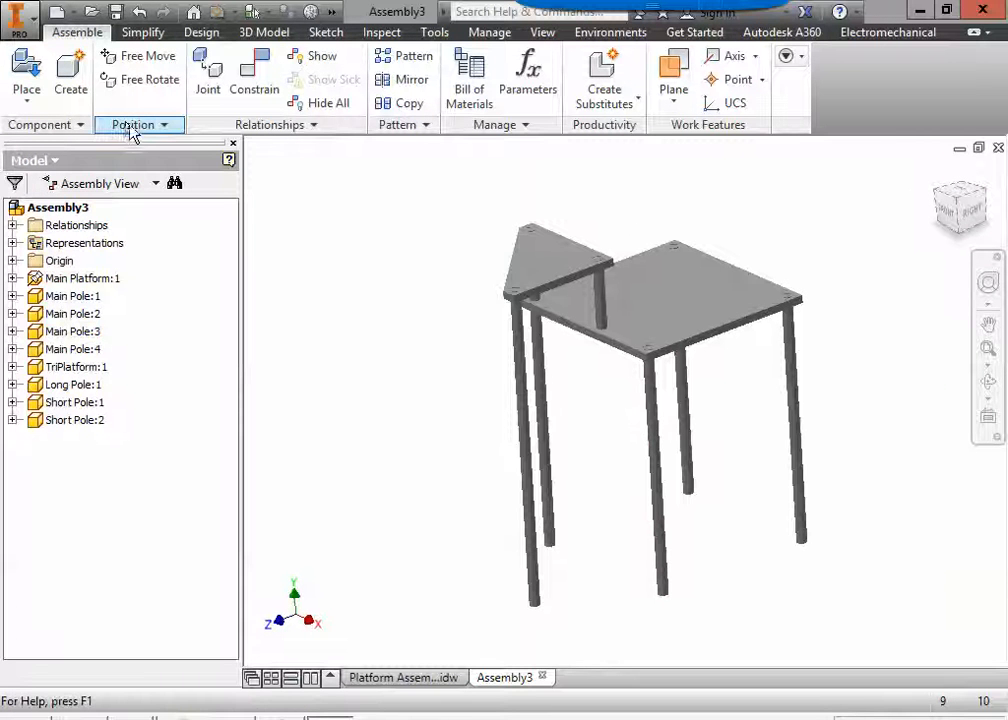
# Save the assembly as Platform Assembly2 in the 1PlayGround folder and return the model to its home view.
pyautogui.click(22, 20)
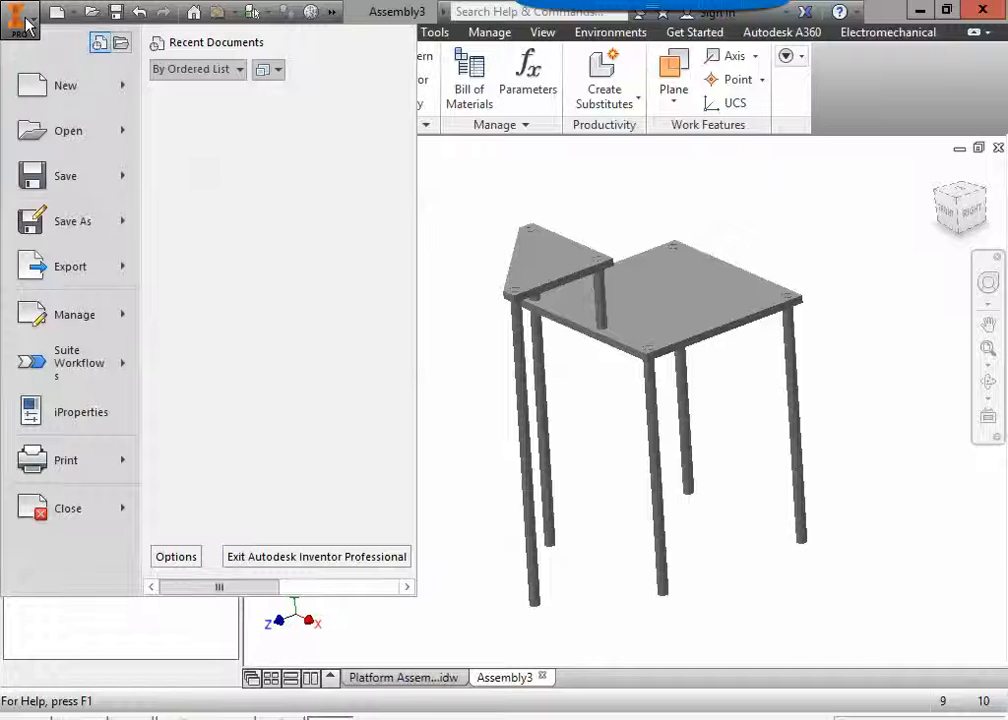
pyautogui.click(86, 226)
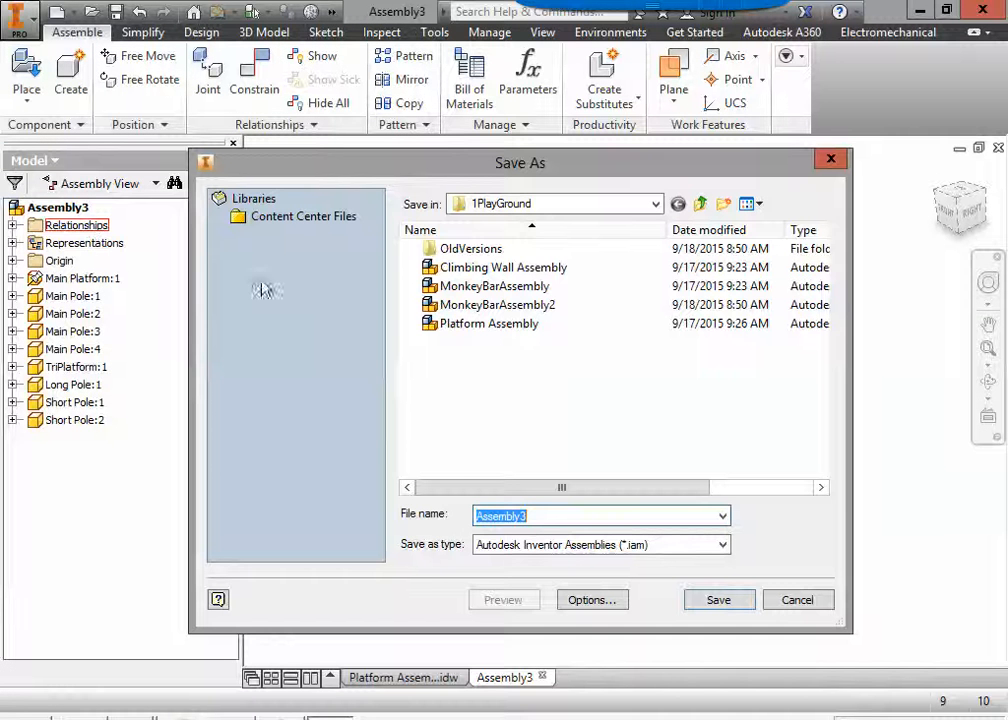
pyautogui.click(655, 204)
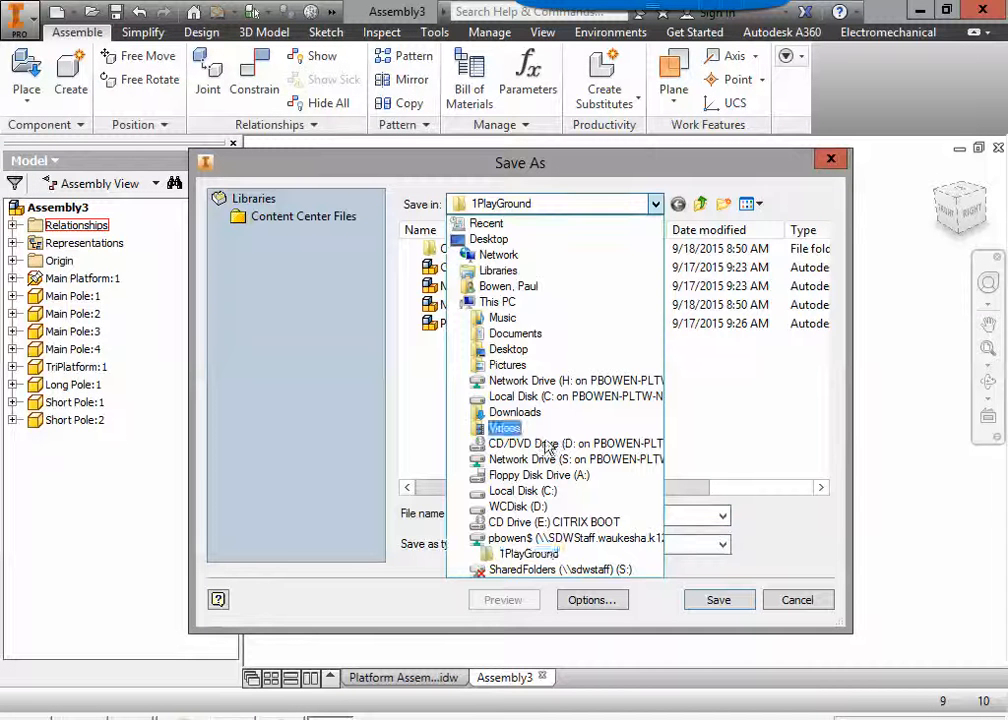
pyautogui.click(548, 540)
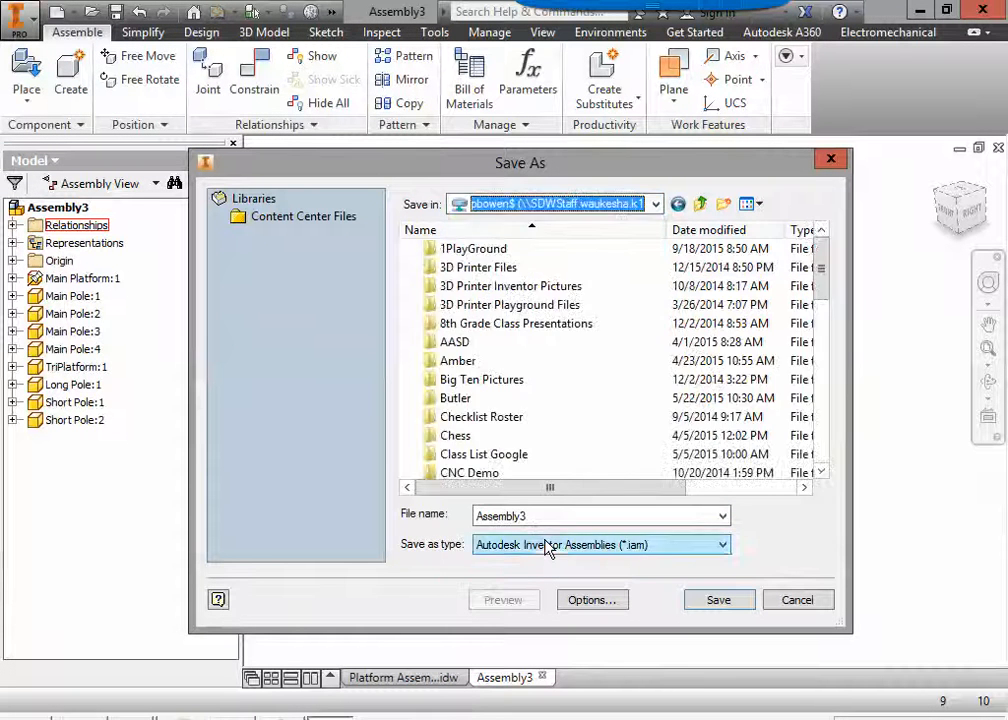
pyautogui.doubleClick(476, 254)
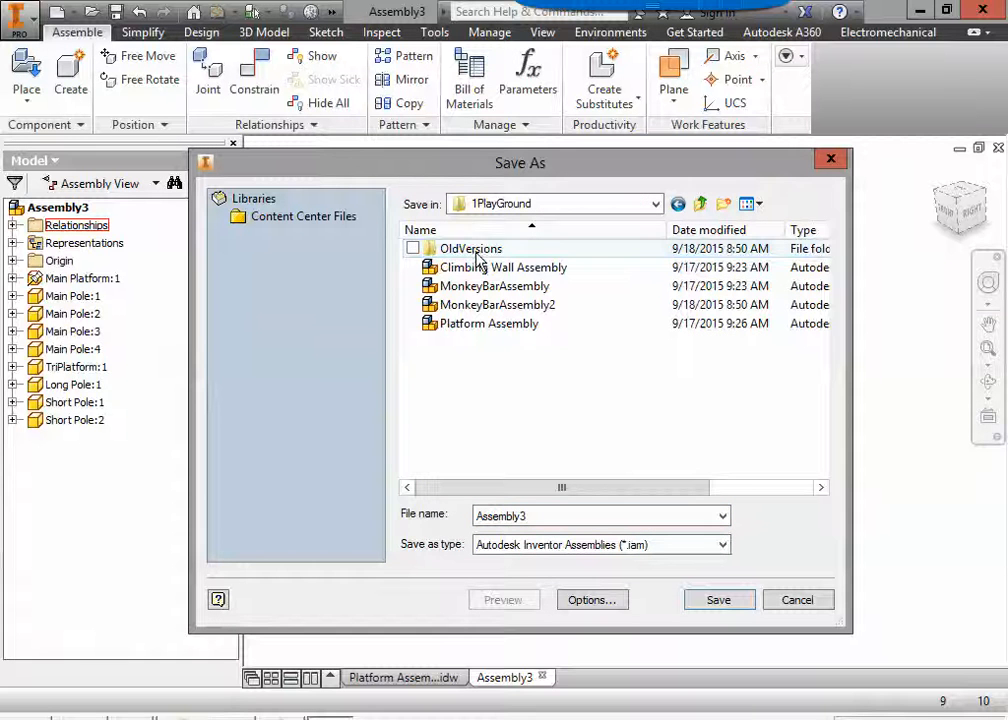
pyautogui.doubleClick(556, 515)
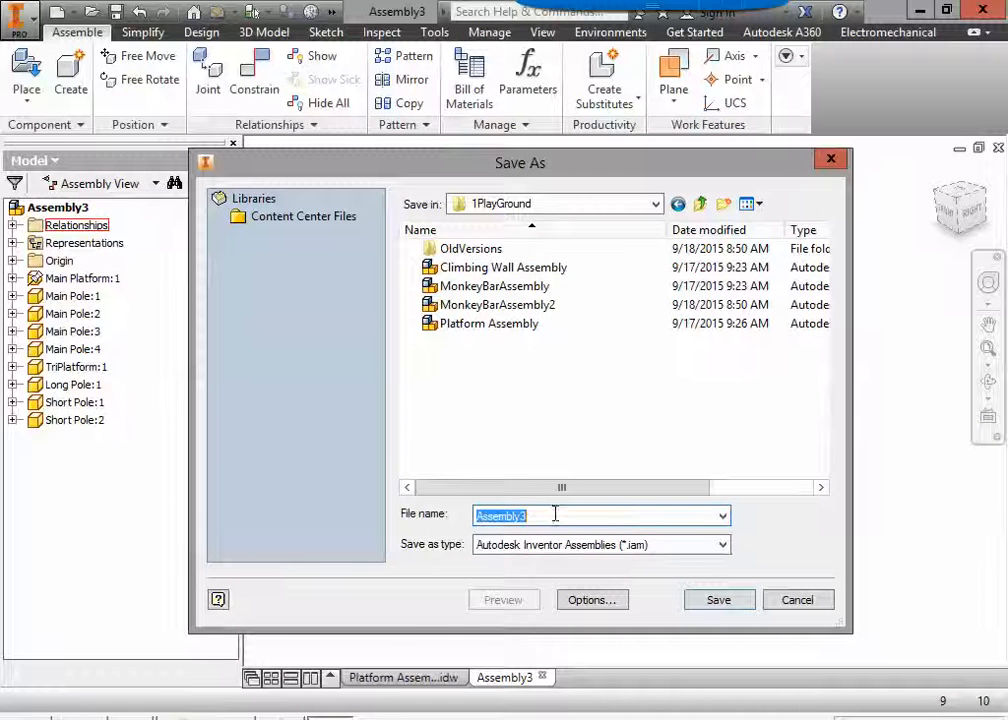
pyautogui.write('Platform')
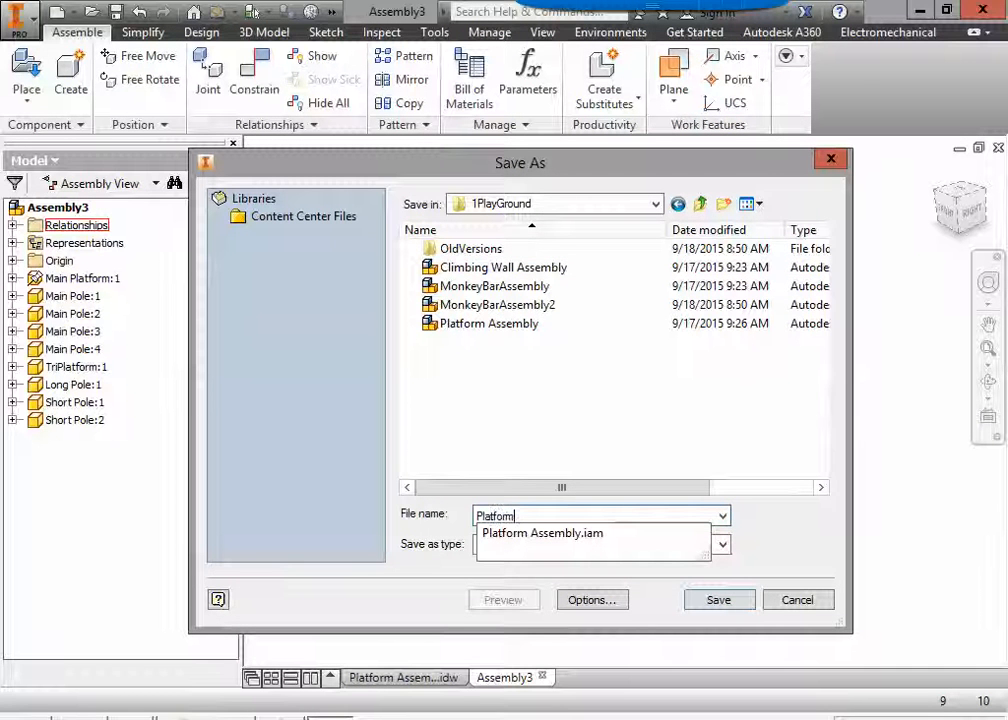
pyautogui.write(' Assembly2')
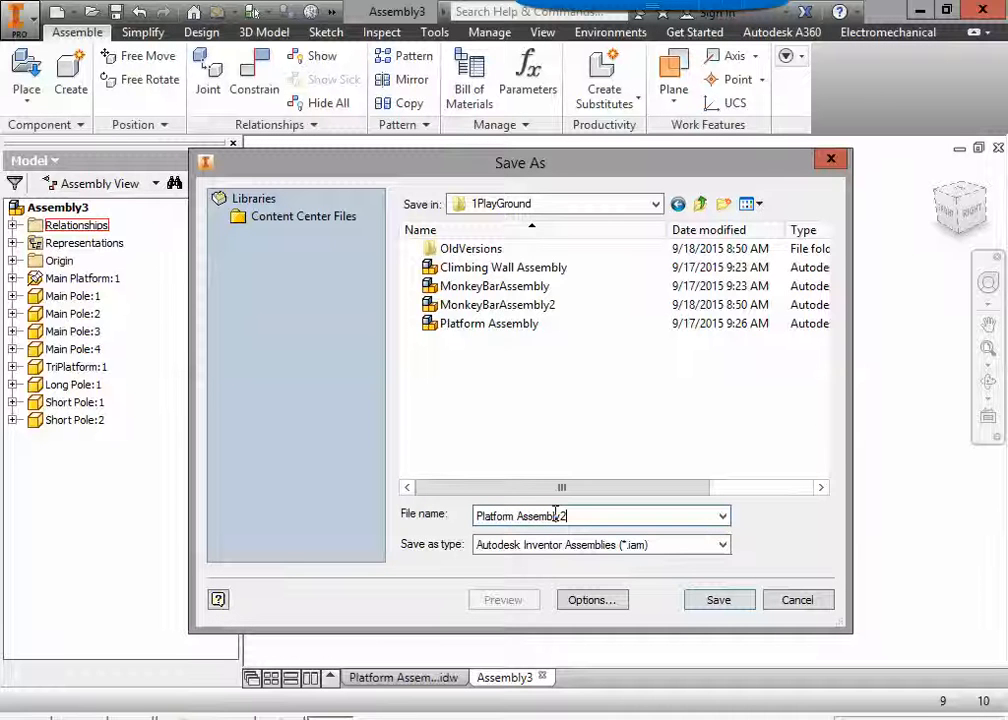
pyautogui.click(733, 601)
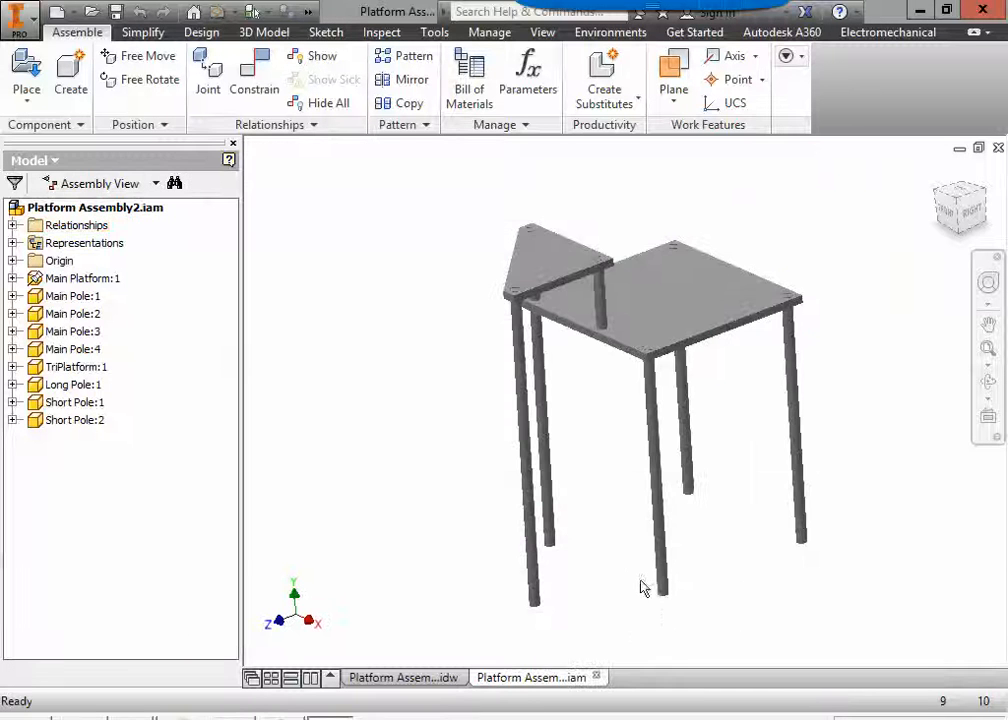
pyautogui.keyDown('shift'); pyautogui.moveTo(603, 546); pyautogui.dragTo(659, 533, button='middle'); pyautogui.keyUp('shift')
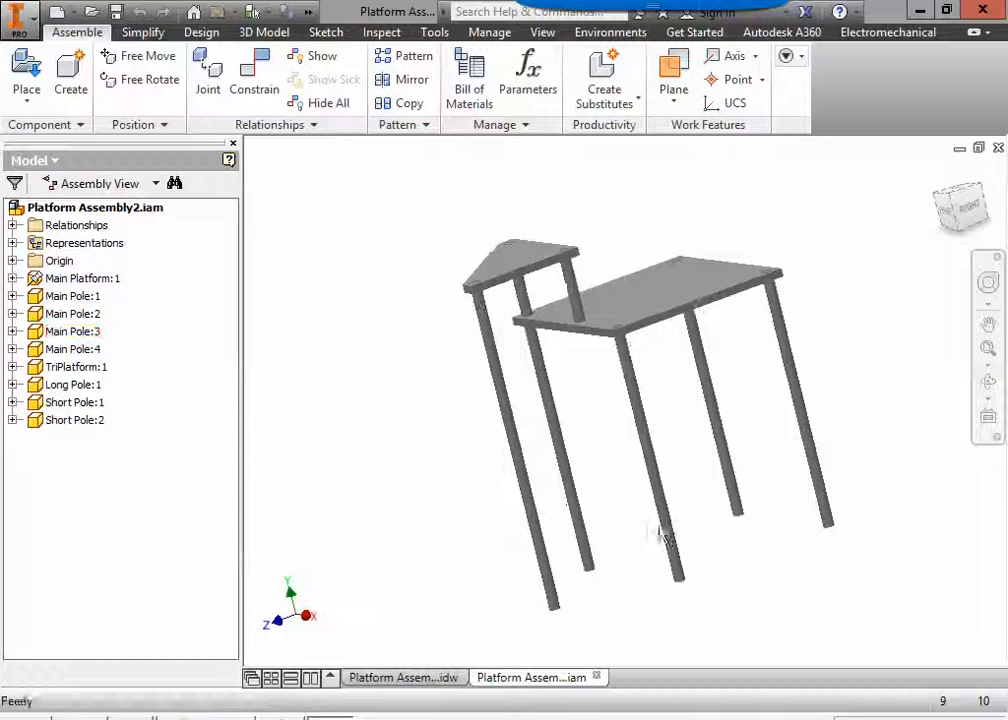
pyautogui.click(944, 172)
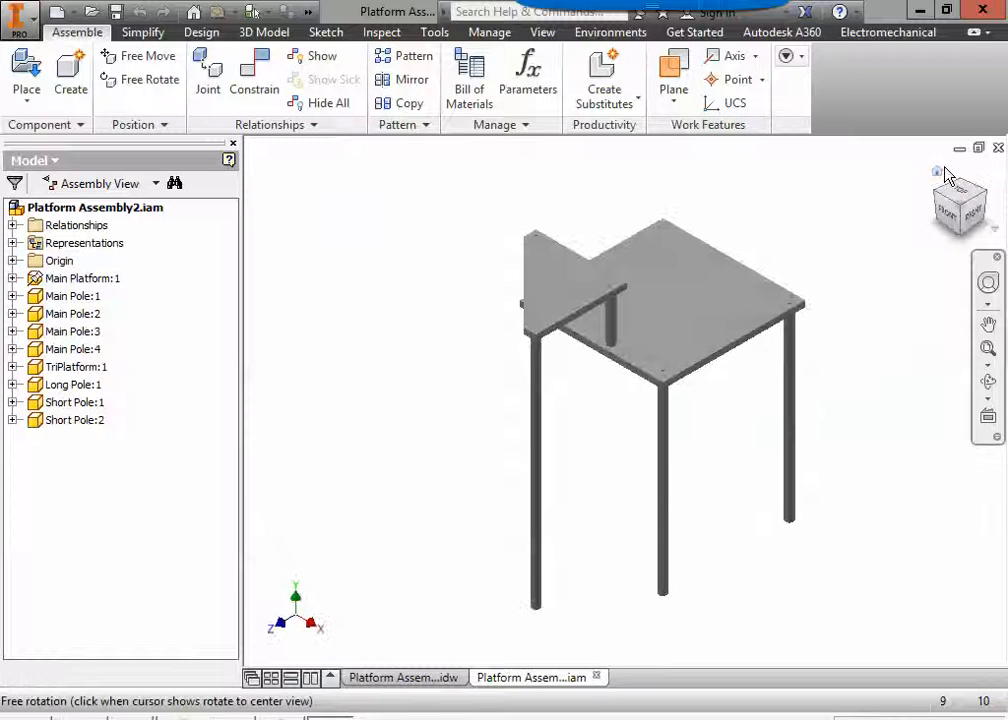